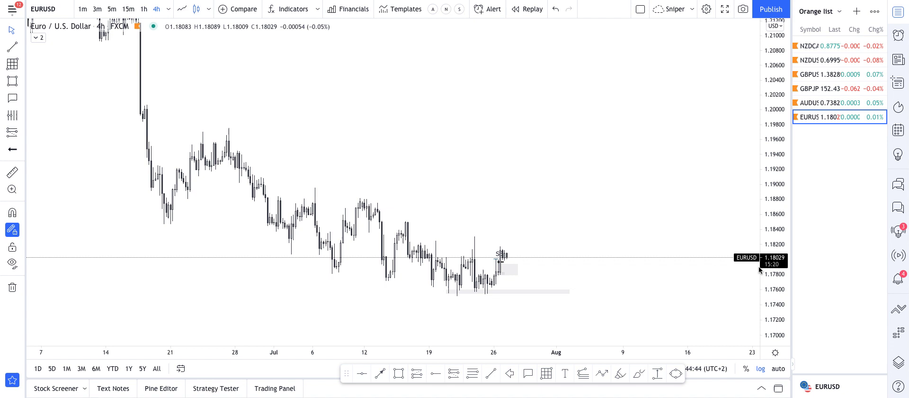
# Switch the EURUSD chart to the daily timeframe and examine the late-March and July lows
pyautogui.moveTo(638, 177); pyautogui.dragTo(634, 201)
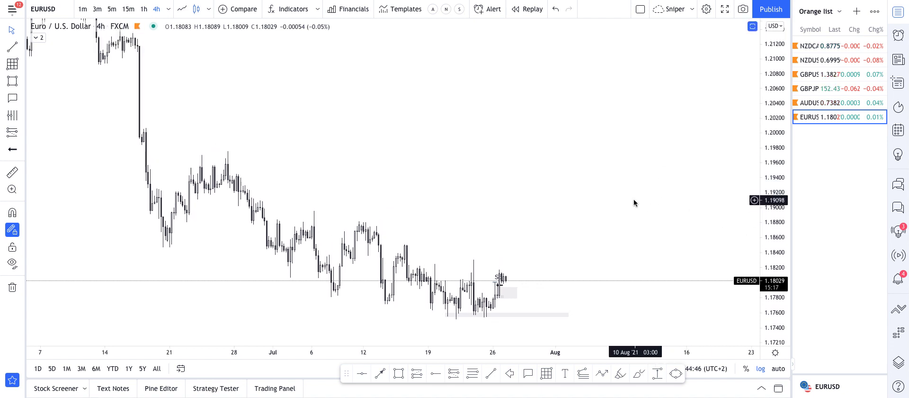
pyautogui.moveTo(569, 210); pyautogui.dragTo(631, 152)
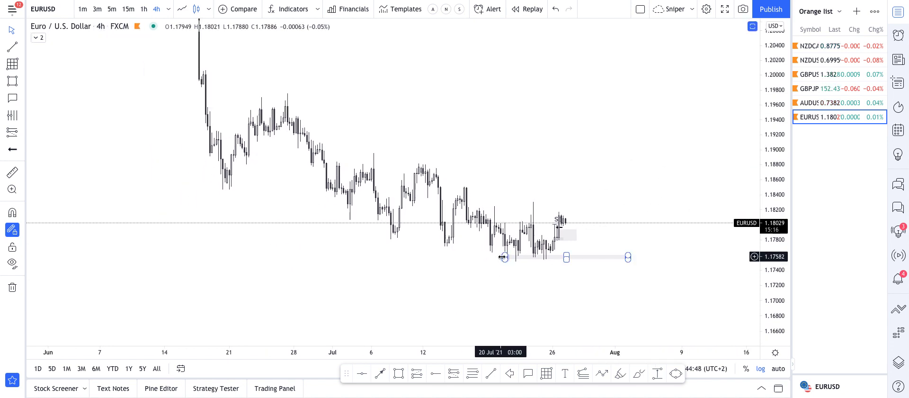
pyautogui.moveTo(501, 257); pyautogui.dragTo(504, 257)
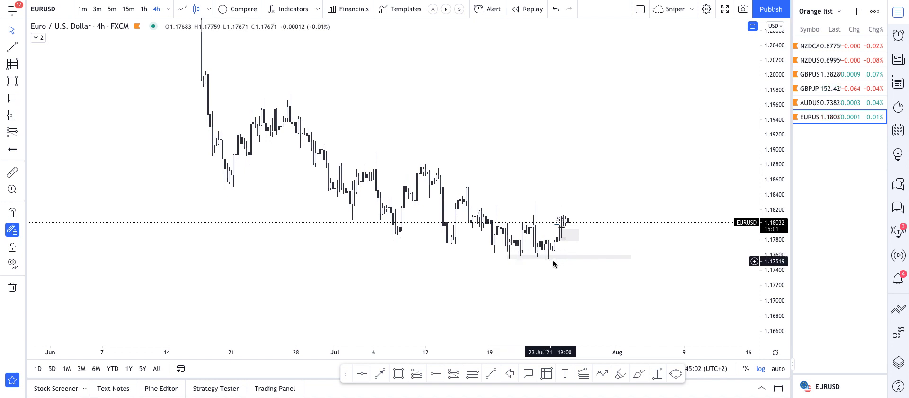
pyautogui.moveTo(508, 258); pyautogui.dragTo(429, 259)
pyautogui.click(338, 290)
pyautogui.moveTo(338, 291); pyautogui.dragTo(702, 117)
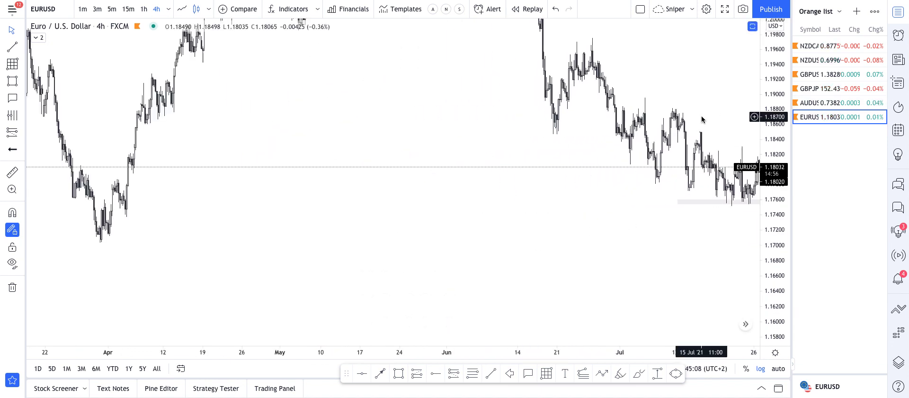
pyautogui.write('1d')
pyautogui.press('Return')
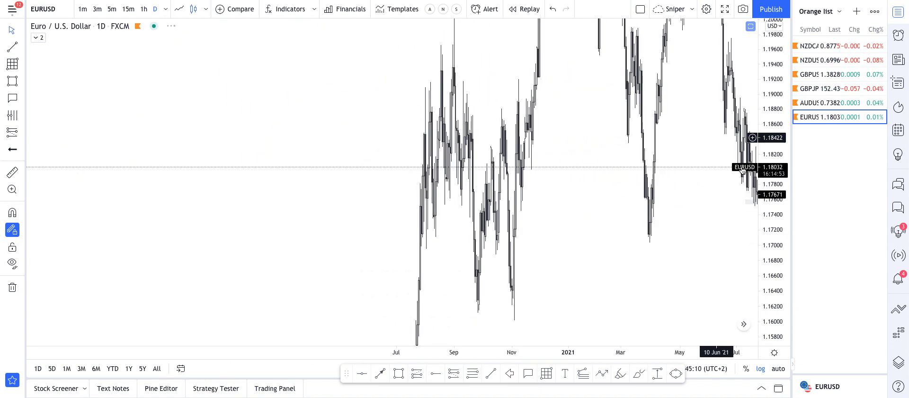
pyautogui.scroll(12, 665, 207)
pyautogui.moveTo(592, 221); pyautogui.dragTo(553, 241)
pyautogui.scroll(-5, 616, 243)
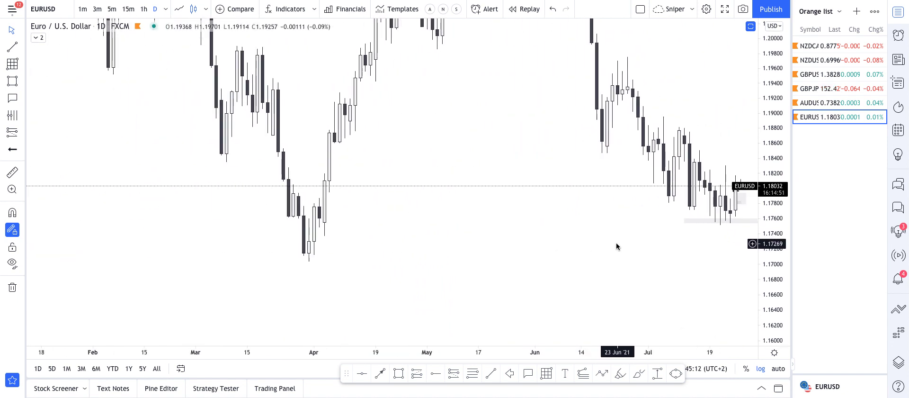
pyautogui.moveTo(617, 243); pyautogui.dragTo(473, 256)
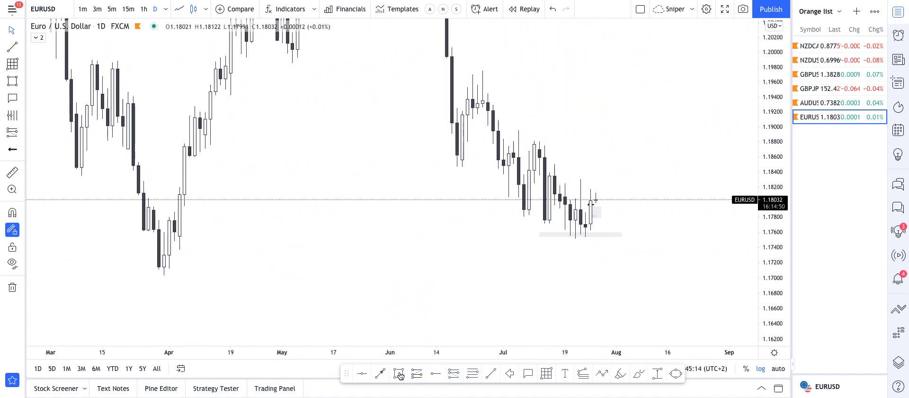
# Draw a rectangle over the 1.17876 to 1.17494 zone from 2 April to 13 August 2021, and delete it
pyautogui.click(400, 374)
pyautogui.moveTo(174, 211)
pyautogui.mouseDown()
pyautogui.moveTo(682, 274)
pyautogui.moveTo(662, 240)
pyautogui.mouseUp()
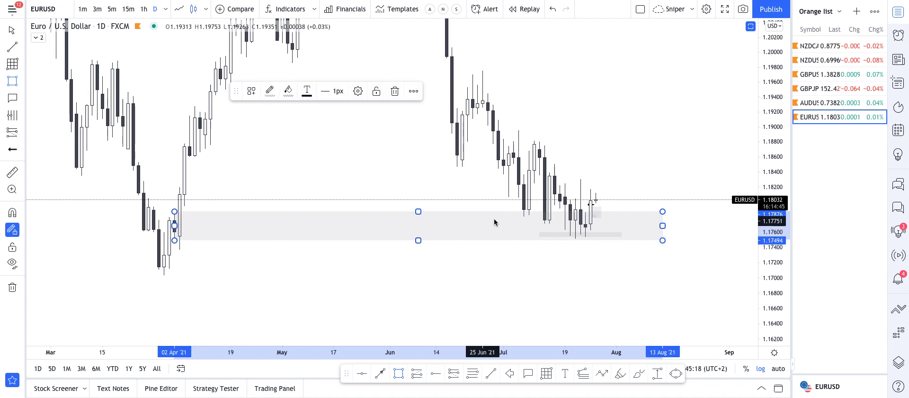
pyautogui.click(577, 252)
pyautogui.click(639, 240)
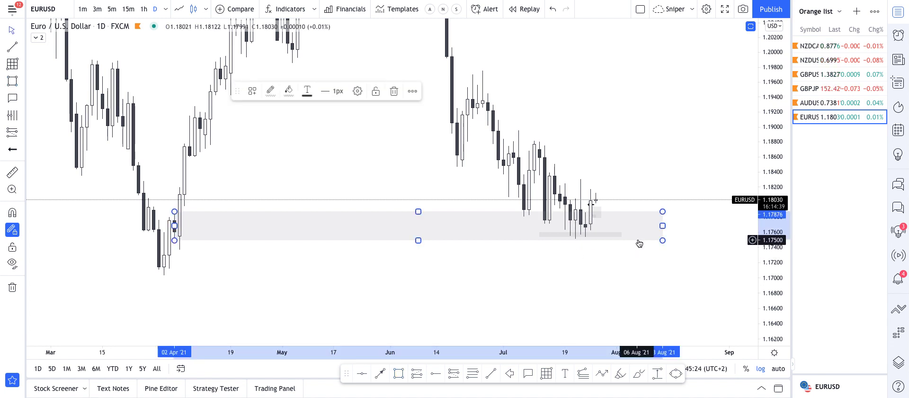
pyautogui.press('Delete')
# Switch the chart to the four-hour timeframe around the latest candles and the July demand zone
pyautogui.click(584, 235)
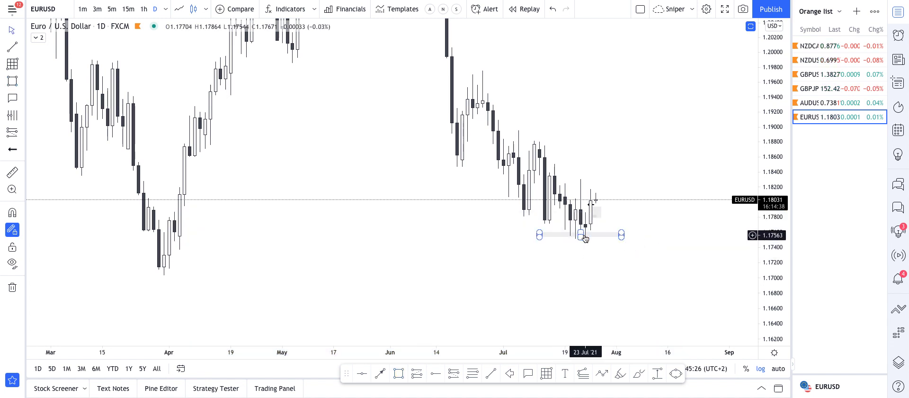
pyautogui.write('240')
pyautogui.press('Return')
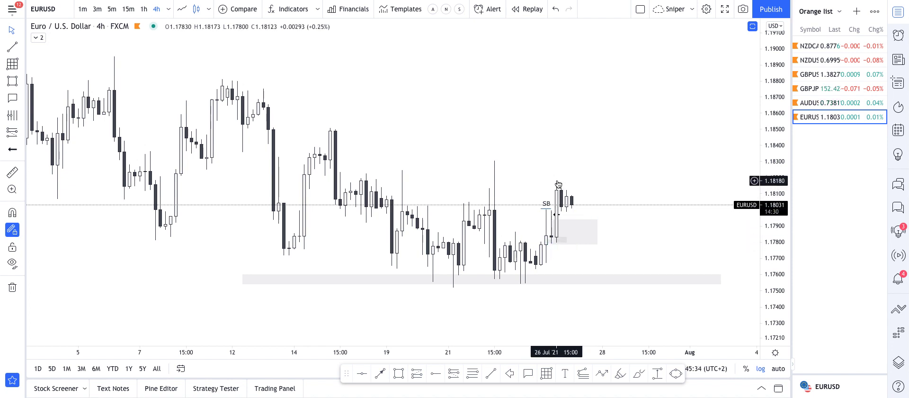
pyautogui.moveTo(617, 161); pyautogui.dragTo(552, 163)
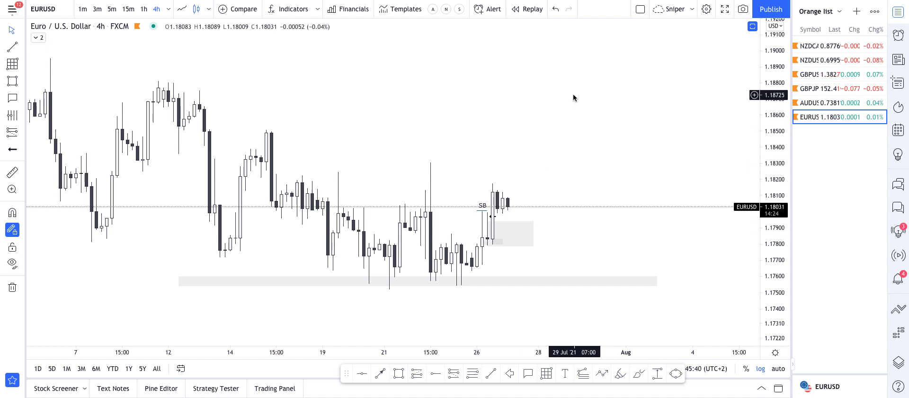
# Draw horizontal trend lines at 1.18490 from the 15 July high and 1.18812 from the 9 July high, both ending 30 July
pyautogui.click(493, 375)
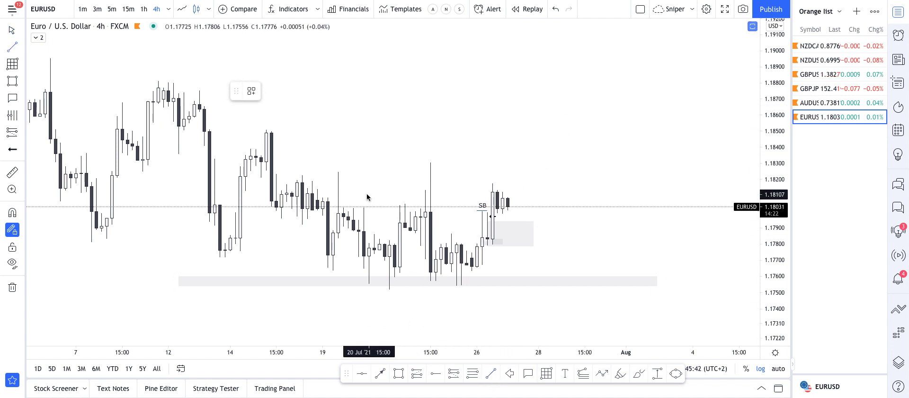
pyautogui.click(272, 137)
pyautogui.click(621, 133)
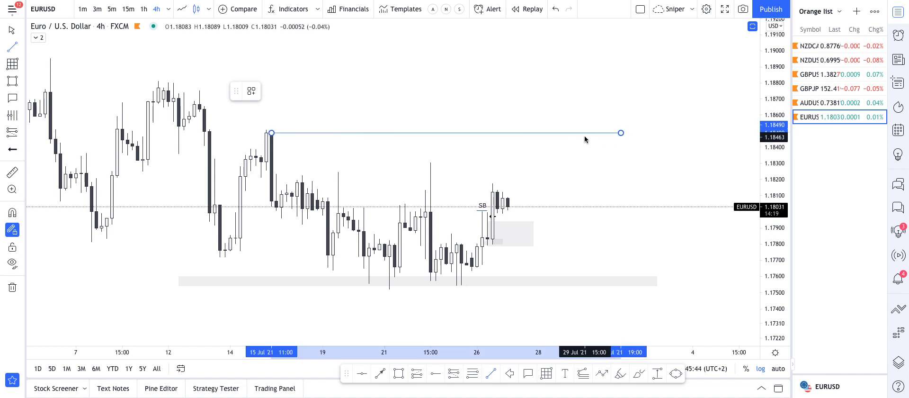
pyautogui.press('ctrl')
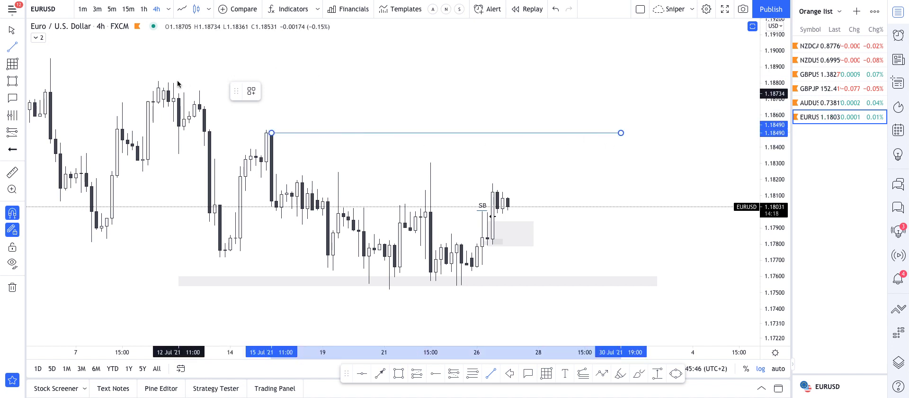
pyautogui.click(158, 85)
pyautogui.click(620, 83)
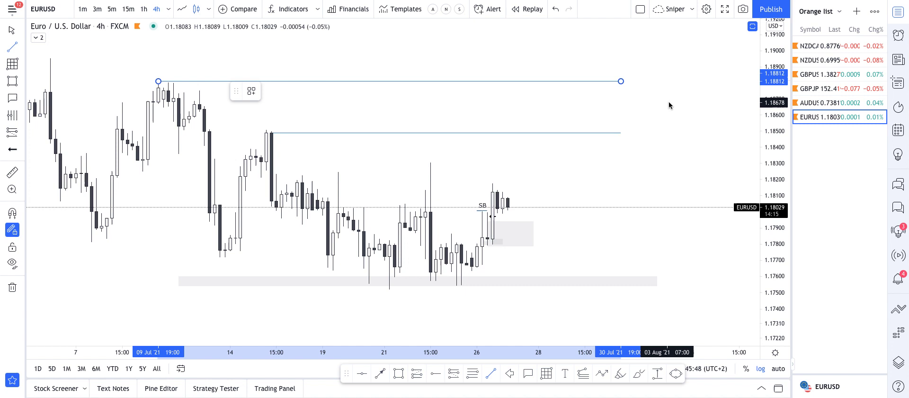
pyautogui.click(669, 105)
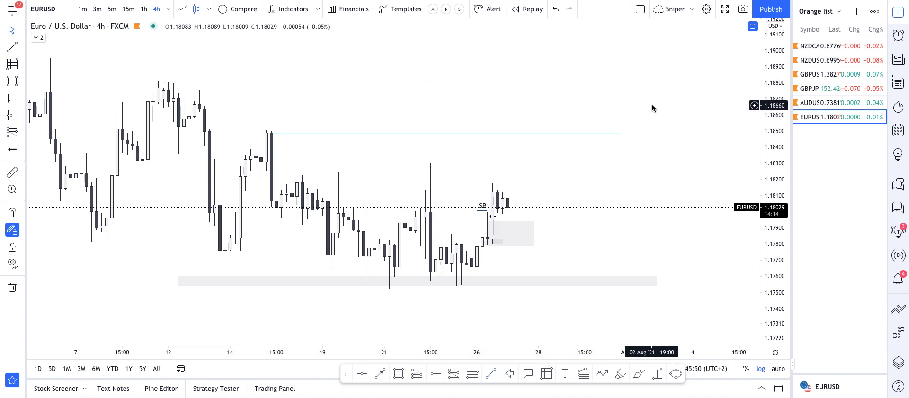
# Switch the chart to the one-hour timeframe and examine the price action between the demand zone and the two high lines
pyautogui.moveTo(527, 109); pyautogui.dragTo(555, 136)
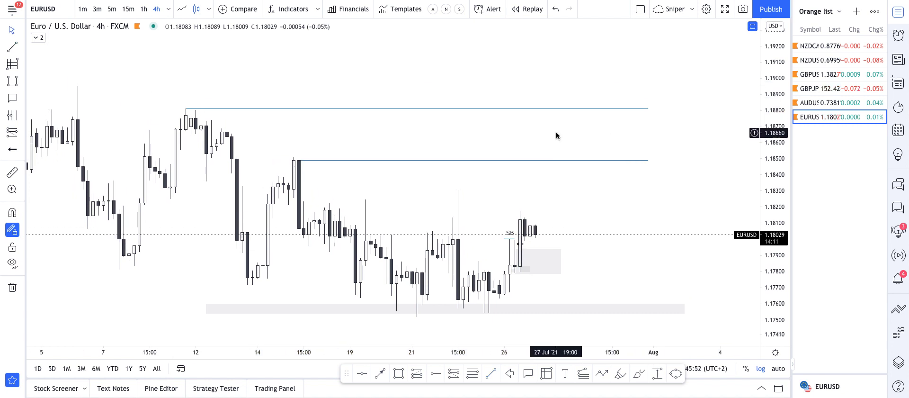
pyautogui.scroll(-3, 582, 142)
pyautogui.moveTo(776, 103); pyautogui.dragTo(758, 153)
pyautogui.moveTo(699, 135); pyautogui.dragTo(706, 161)
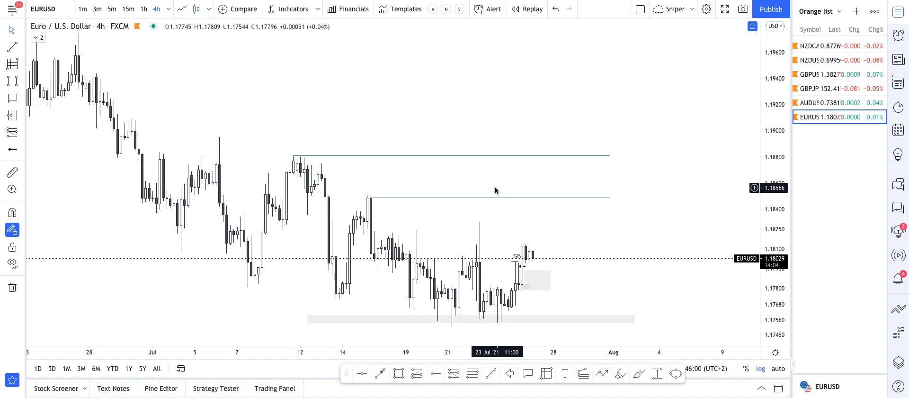
pyautogui.scroll(2, 572, 181)
pyautogui.moveTo(584, 180); pyautogui.dragTo(563, 177)
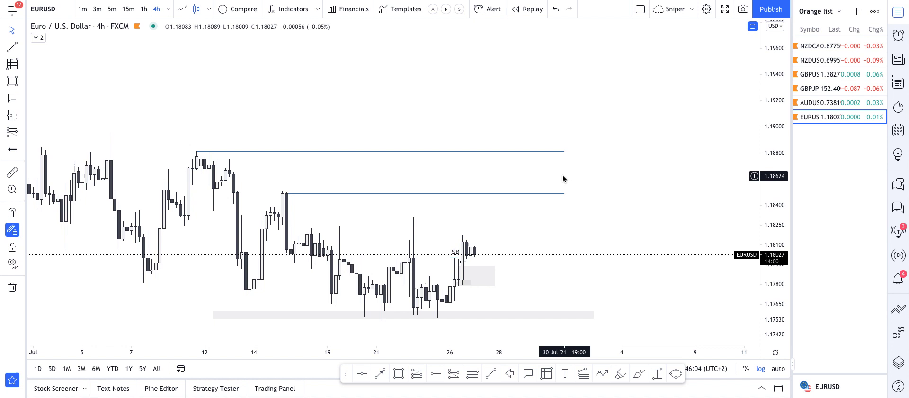
pyautogui.write('60')
pyautogui.press('Return')
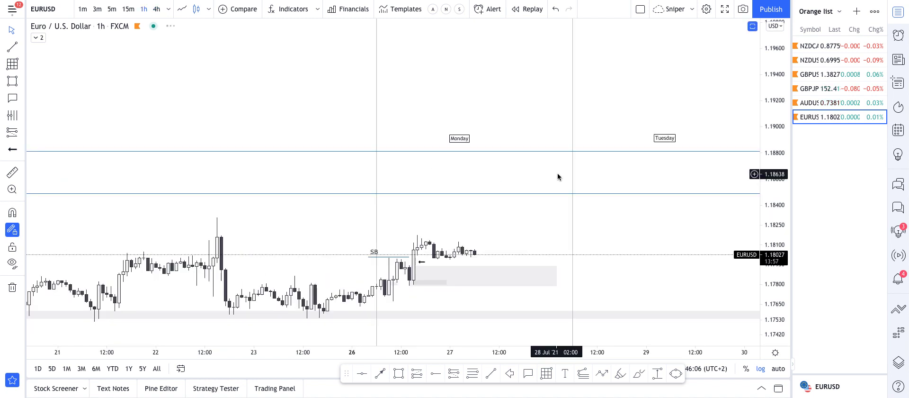
pyautogui.scroll(-9, 546, 196)
pyautogui.scroll(5, 694, 219)
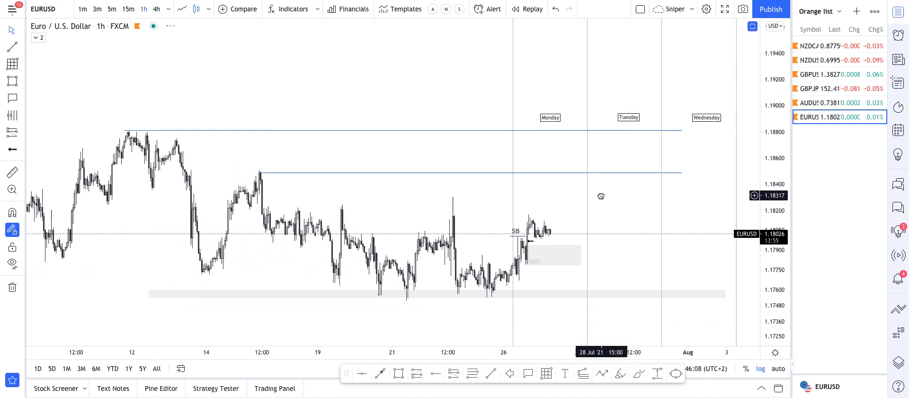
pyautogui.moveTo(637, 181); pyautogui.dragTo(714, 154)
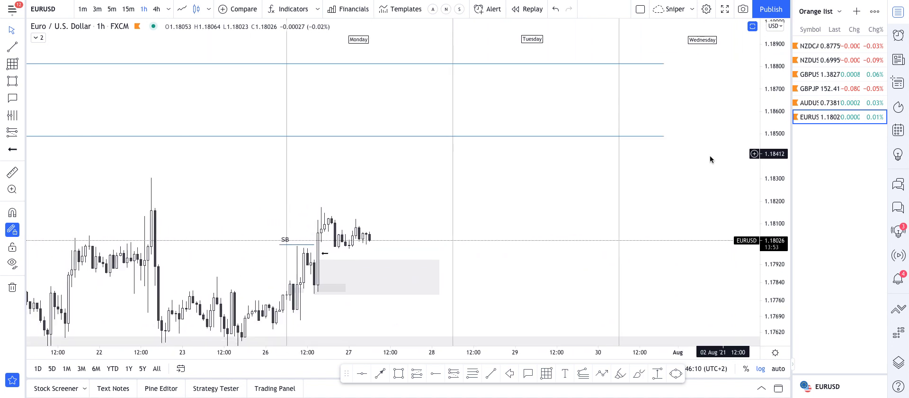
pyautogui.moveTo(504, 160); pyautogui.dragTo(584, 160)
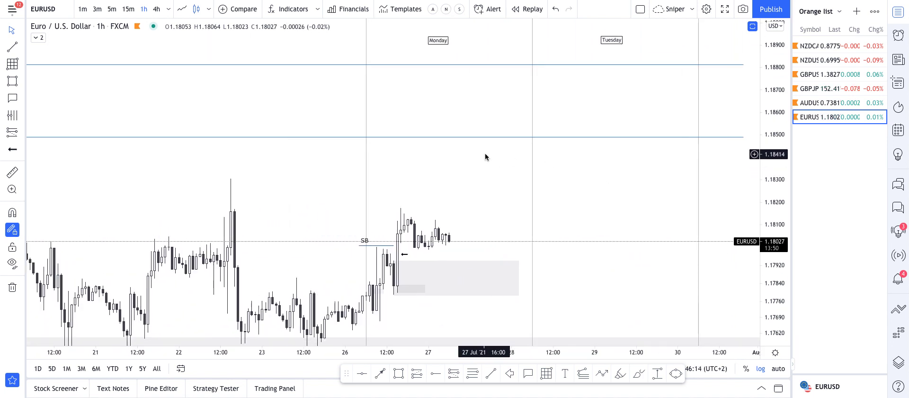
pyautogui.hscroll(-1, 481, 171)
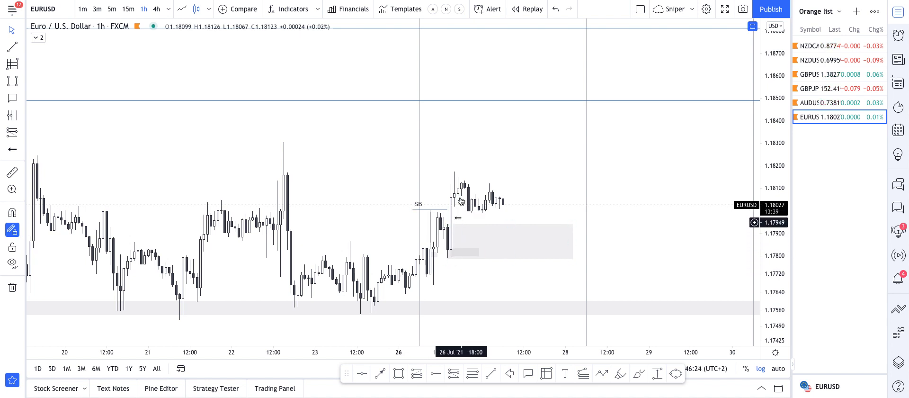
# Draw a short horizontal trend line at 1.17985 under the 26–27 July lows and apply a saved line template to it
pyautogui.scroll(1, 500, 352)
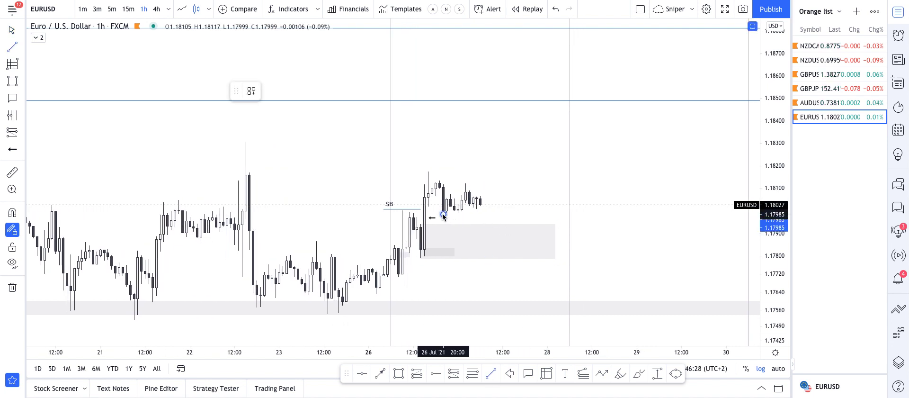
pyautogui.click(482, 214)
pyautogui.click(490, 180)
pyautogui.click(466, 214)
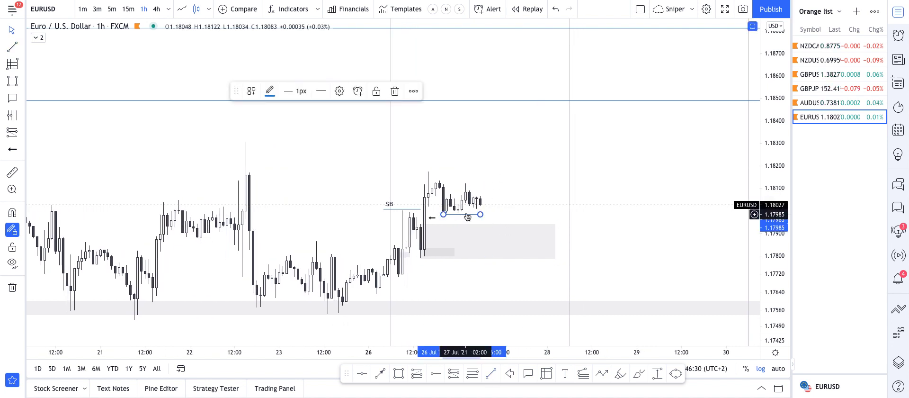
pyautogui.click(248, 93)
pyautogui.click(326, 251)
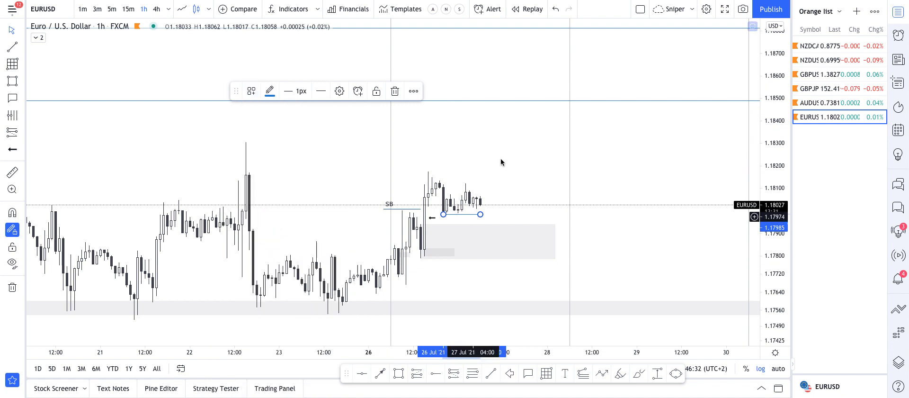
pyautogui.click(602, 375)
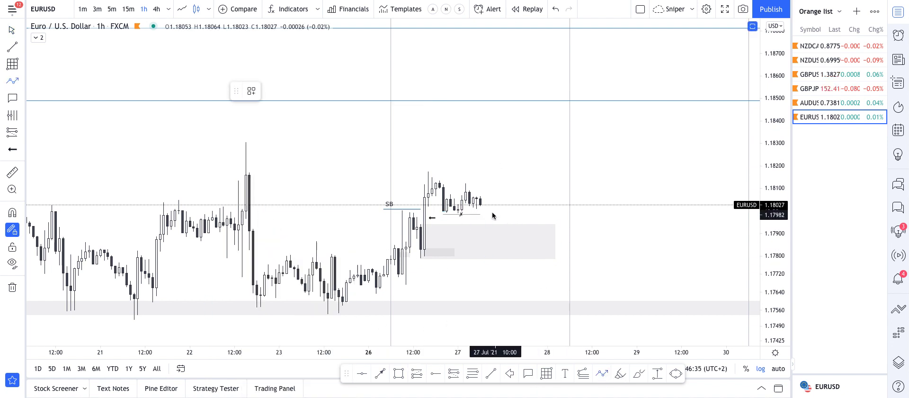
pyautogui.click(495, 244)
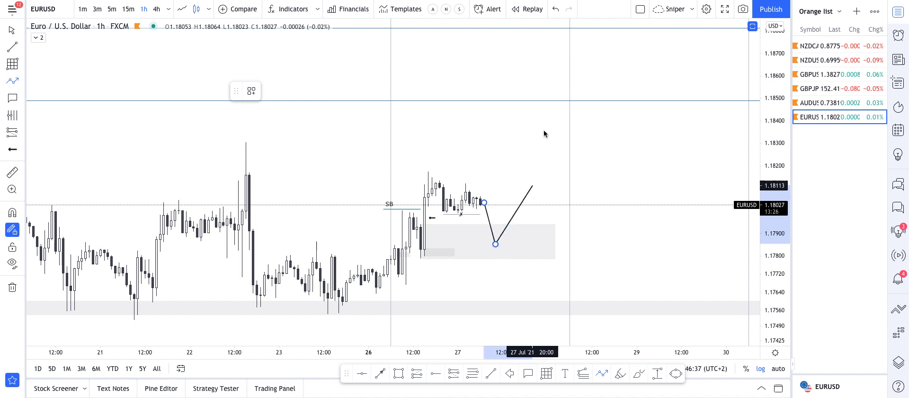
pyautogui.click(544, 97)
pyautogui.press('Escape')
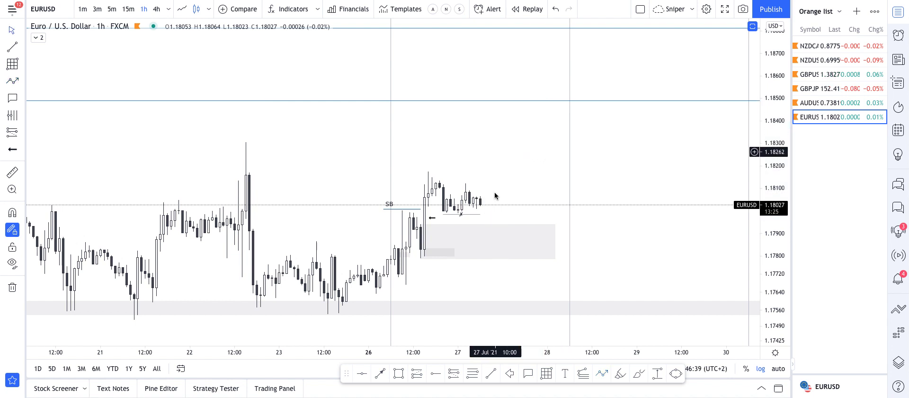
# Draw a projected price path from the latest candle down to about 1.17875 in the grey zone and up to the 1.18490 line
pyautogui.click(601, 375)
pyautogui.click(484, 205)
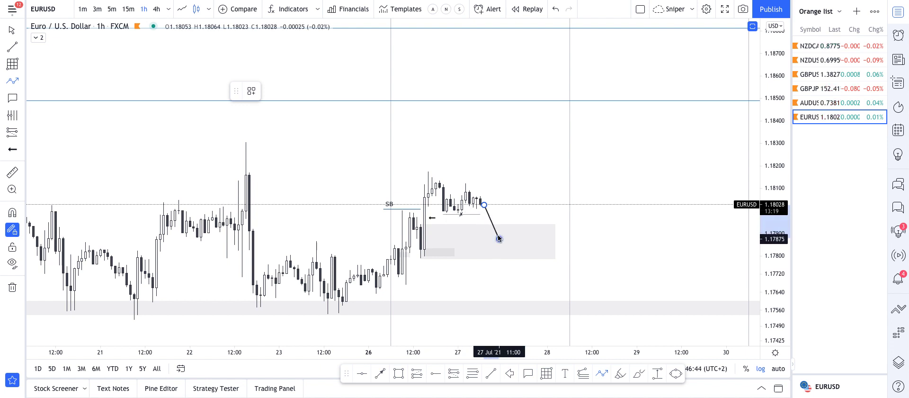
pyautogui.click(498, 239)
pyautogui.doubleClick(536, 101)
pyautogui.click(550, 139)
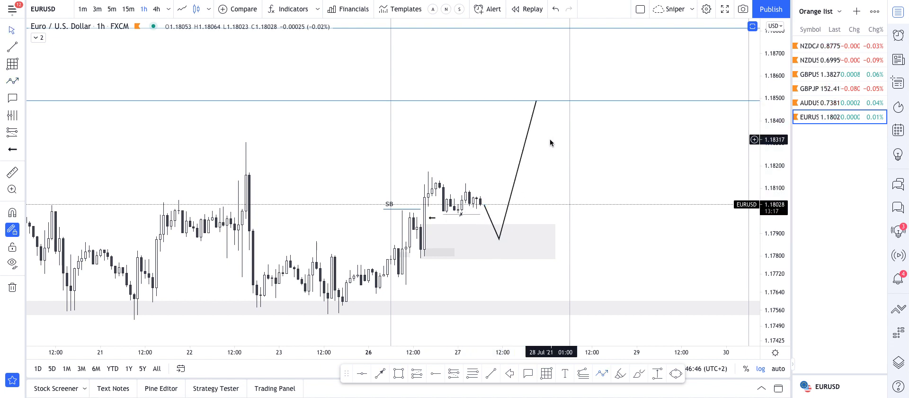
# Switch the chart to the 15-minute timeframe with the projected path in view
pyautogui.scroll(3, 554, 144)
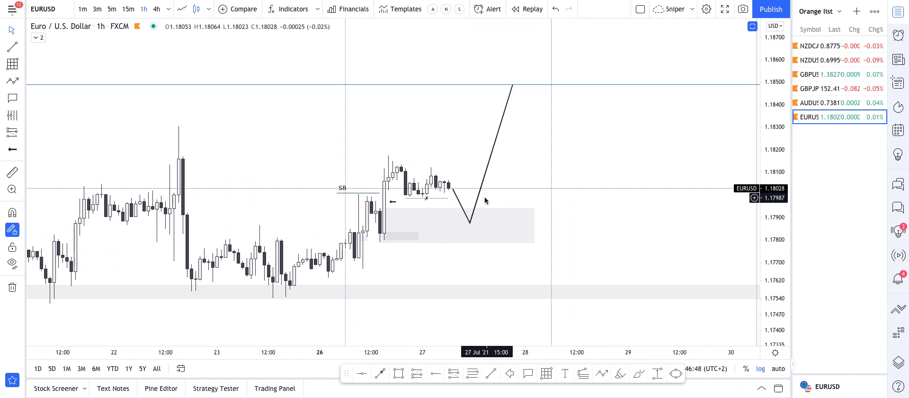
pyautogui.write('15')
pyautogui.press('Return')
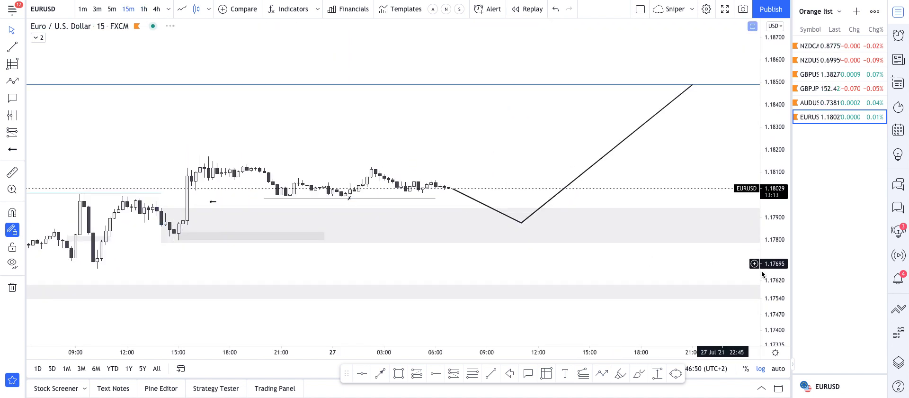
# Resize the darker inner rectangle of the demand zone, raising its upper edge to 1.17886 and extending it to 27 July 13:00
pyautogui.moveTo(779, 290); pyautogui.dragTo(776, 159)
pyautogui.moveTo(419, 123); pyautogui.dragTo(511, 112)
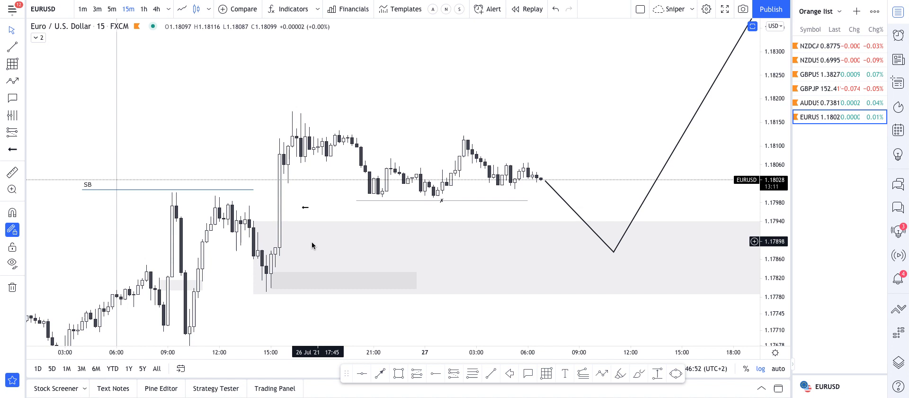
pyautogui.click(271, 278)
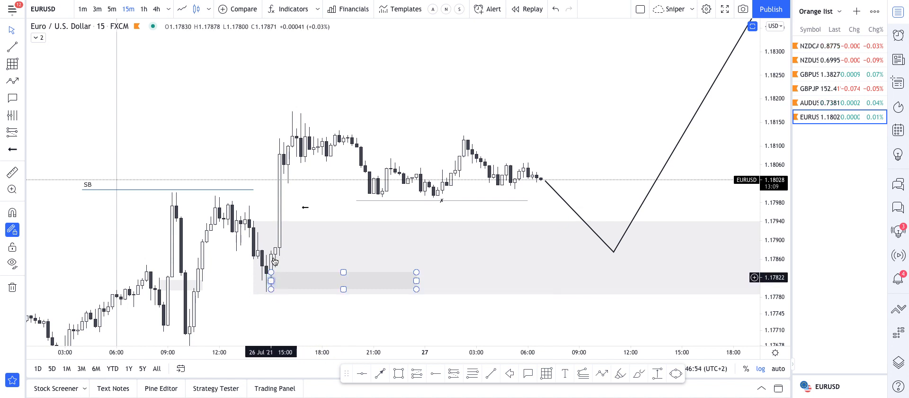
pyautogui.moveTo(271, 274); pyautogui.dragTo(271, 246)
pyautogui.moveTo(417, 268); pyautogui.dragTo(648, 268)
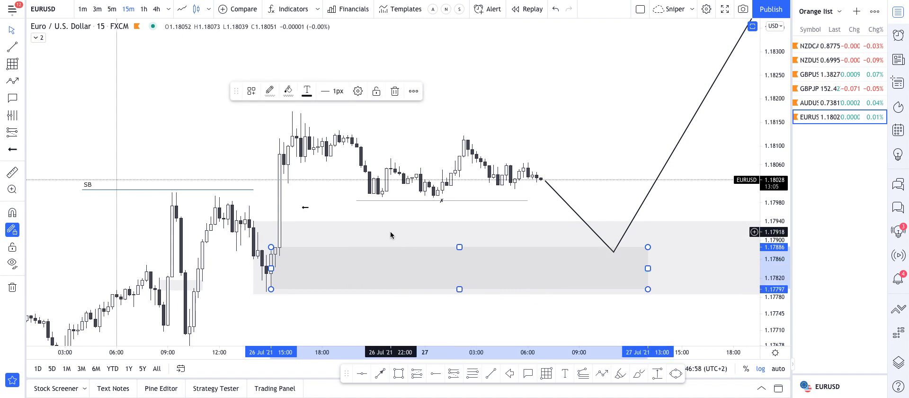
# Draw a zigzag path from about 1.1794 down to about 1.1782 in the inner zone and back up to about 1.1796
pyautogui.scroll(-2, 506, 240)
pyautogui.moveTo(624, 130); pyautogui.dragTo(532, 106)
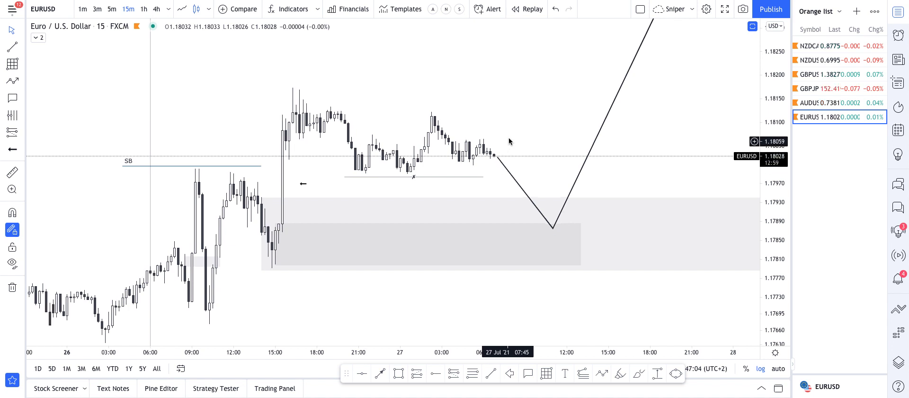
pyautogui.moveTo(507, 142); pyautogui.dragTo(481, 124)
pyautogui.click(606, 378)
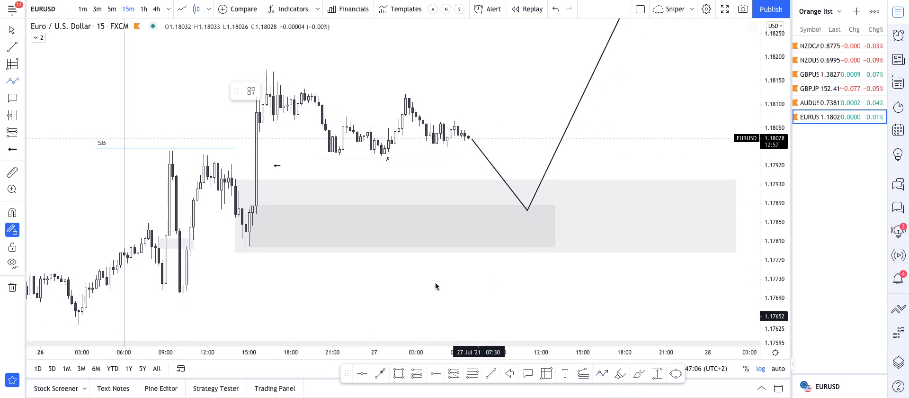
pyautogui.click(388, 178)
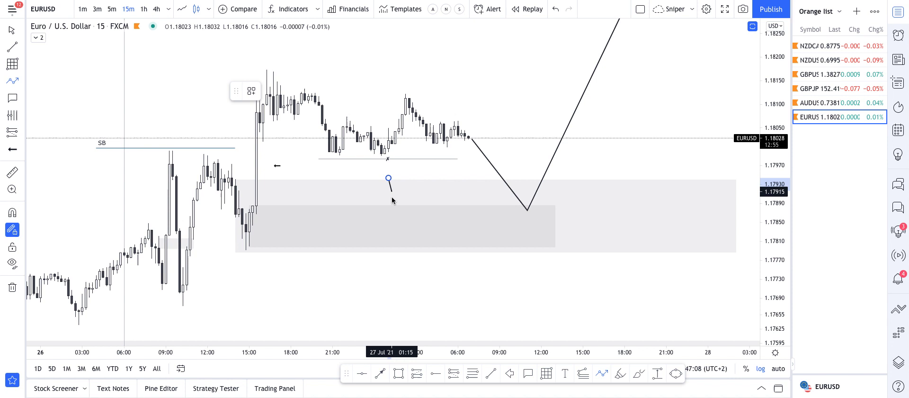
pyautogui.click(412, 233)
pyautogui.click(415, 220)
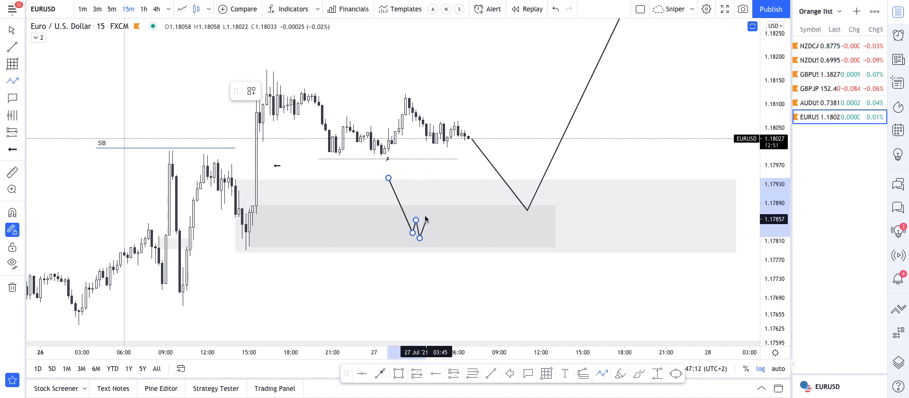
pyautogui.click(426, 211)
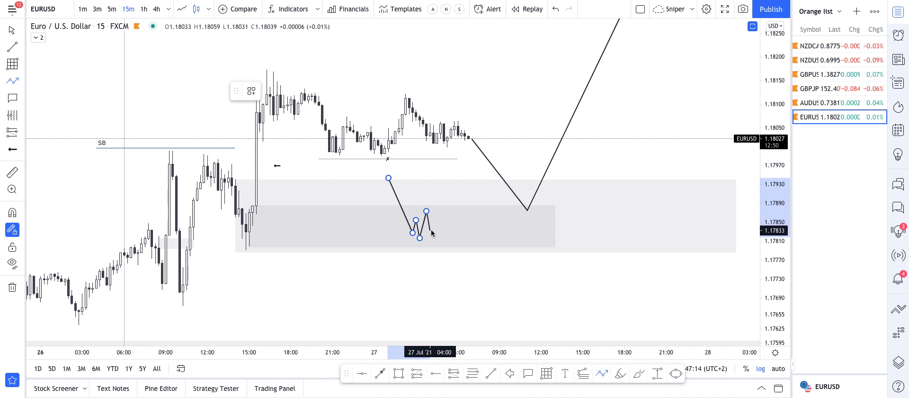
pyautogui.click(430, 231)
pyautogui.click(467, 168)
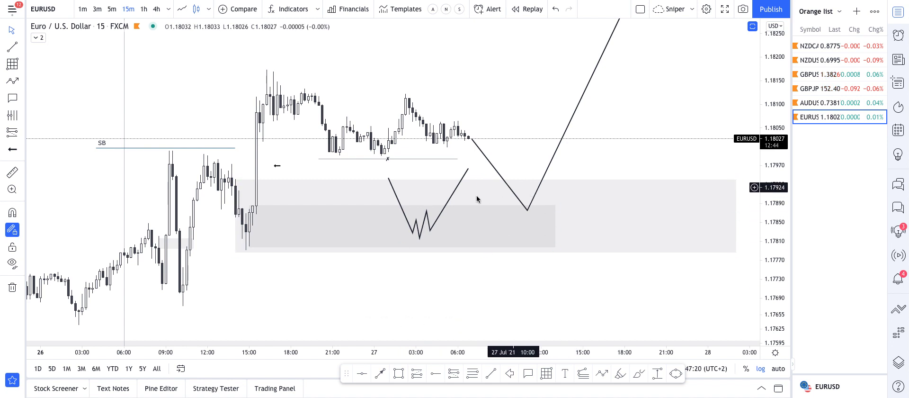
# Delete the zigzag path drawn through the inner demand zone
pyautogui.click(455, 206)
pyautogui.click(450, 198)
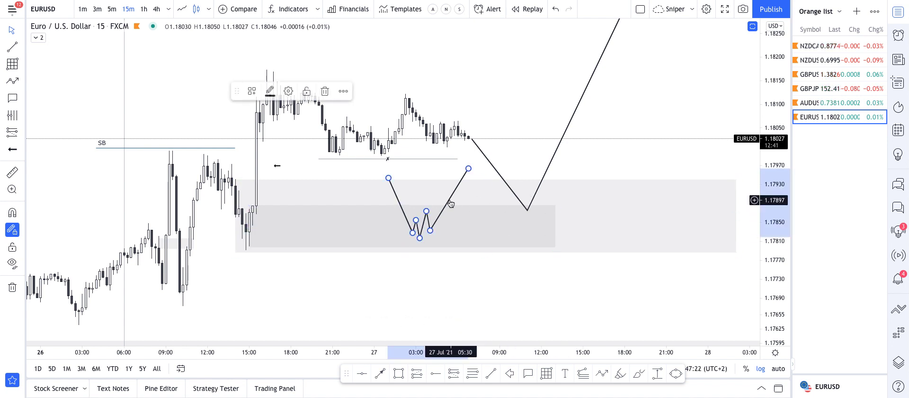
pyautogui.press('Delete')
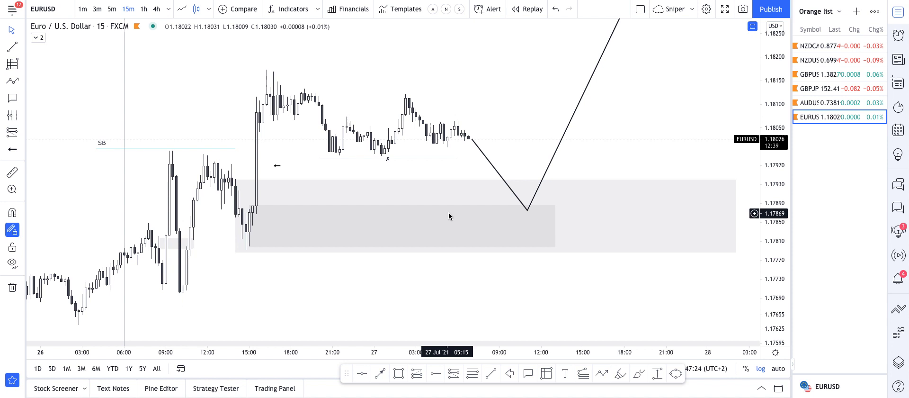
# Switch the chart to the one-hour timeframe and examine the projected path up to the high line near 1.18500
pyautogui.scroll(-2, 444, 198)
pyautogui.click(447, 153)
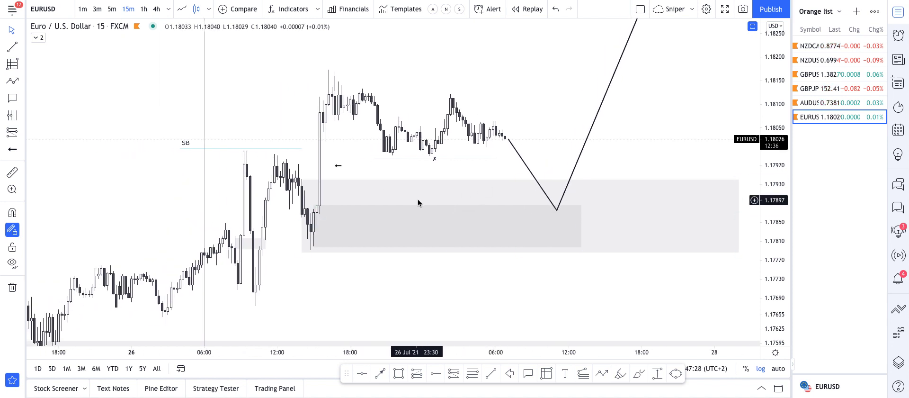
pyautogui.write('1h')
pyautogui.press('Return')
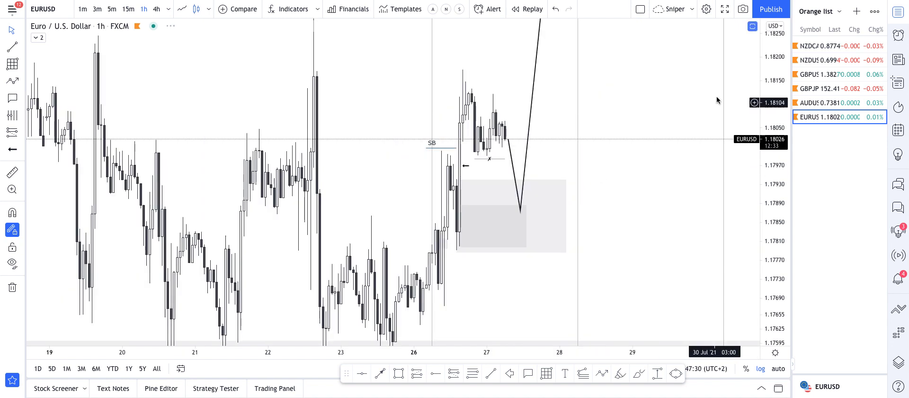
pyautogui.moveTo(776, 74); pyautogui.dragTo(776, 213)
pyautogui.scroll(2, 629, 188)
pyautogui.moveTo(589, 190); pyautogui.dragTo(615, 213)
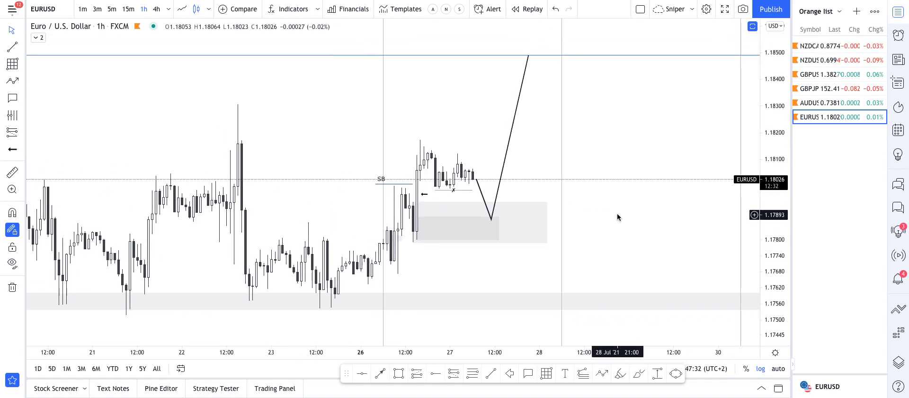
# Open the GBPUSD chart from the watchlist and examine Monday's marked 0 to 1 zone and the PDH and PDL levels
pyautogui.click(815, 75)
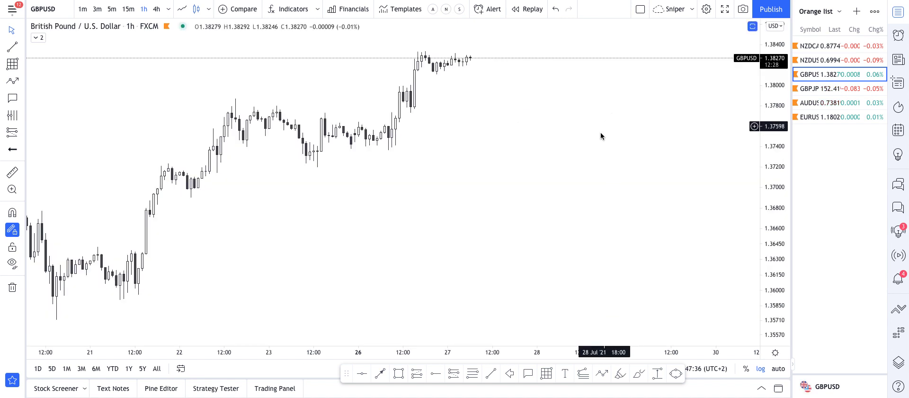
pyautogui.moveTo(772, 225); pyautogui.dragTo(773, 135)
pyautogui.moveTo(604, 129); pyautogui.dragTo(583, 225)
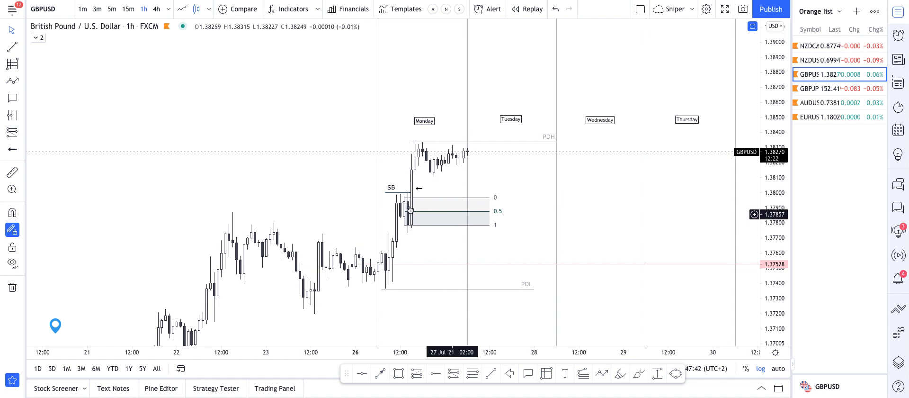
pyautogui.click(411, 229)
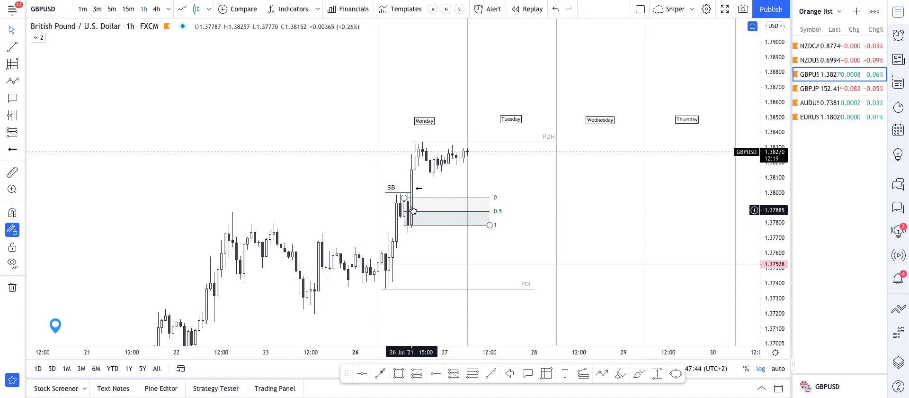
pyautogui.click(533, 224)
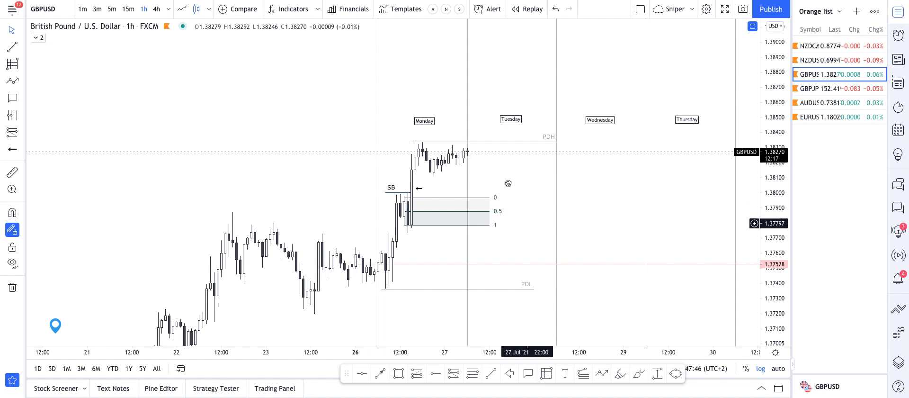
# Brush a schematic below the 26 July price showing a consolidation between two horizontal lines, an upward breakout, a retest and continuation
pyautogui.moveTo(505, 183); pyautogui.dragTo(471, 96)
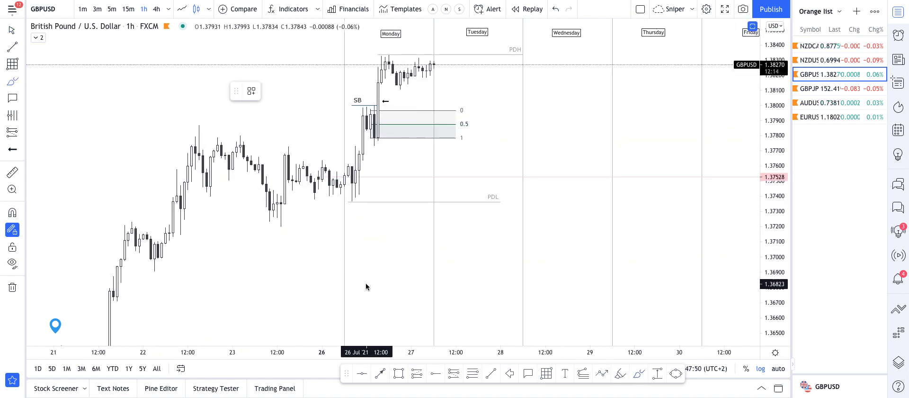
pyautogui.moveTo(366, 282); pyautogui.dragTo(379, 281)
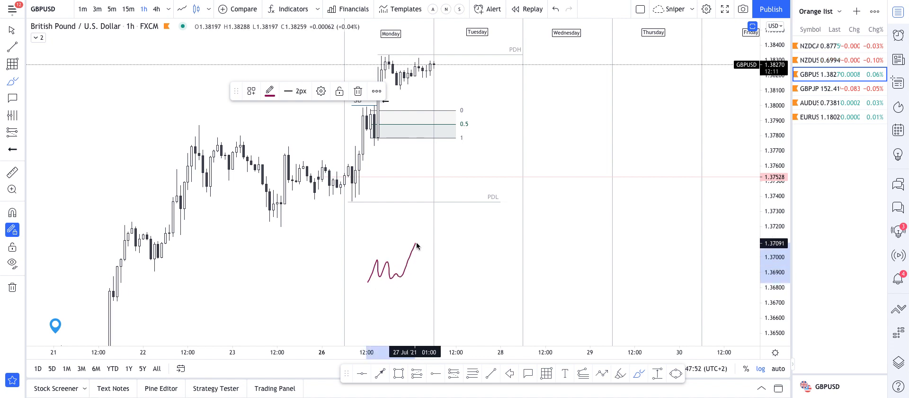
pyautogui.moveTo(365, 261); pyautogui.dragTo(428, 264)
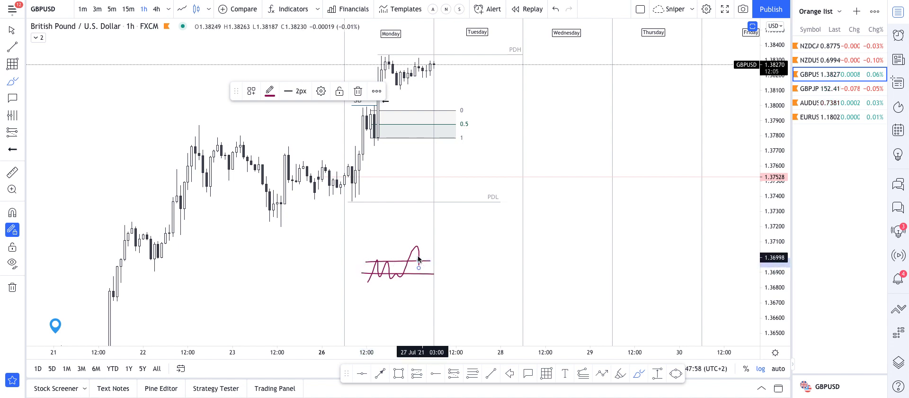
pyautogui.moveTo(420, 265); pyautogui.dragTo(445, 228)
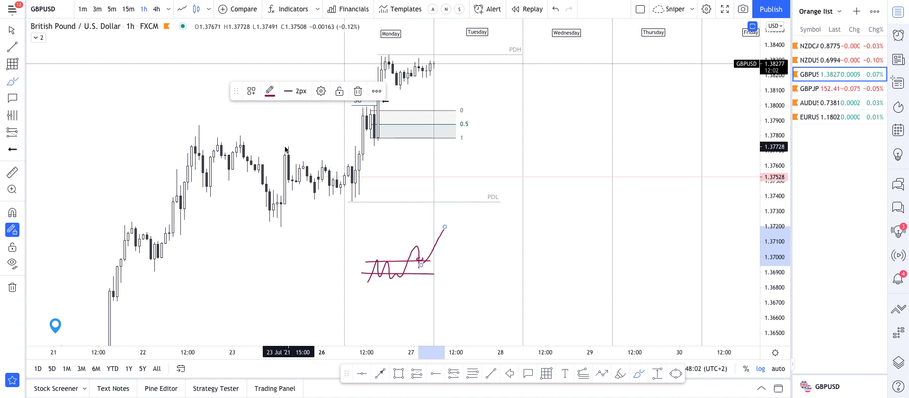
# Brush lines along the high and low of the 23–26 July consolidation and circle the retest of its upper line
pyautogui.moveTo(287, 146); pyautogui.dragTo(400, 145)
pyautogui.moveTo(279, 190); pyautogui.dragTo(400, 189)
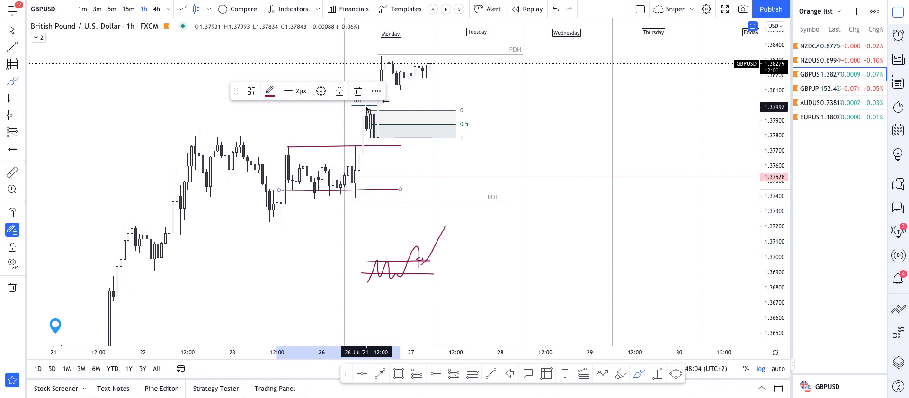
pyautogui.moveTo(370, 140)
pyautogui.mouseDown()
pyautogui.moveTo(382, 149)
pyautogui.moveTo(375, 145)
pyautogui.mouseUp()
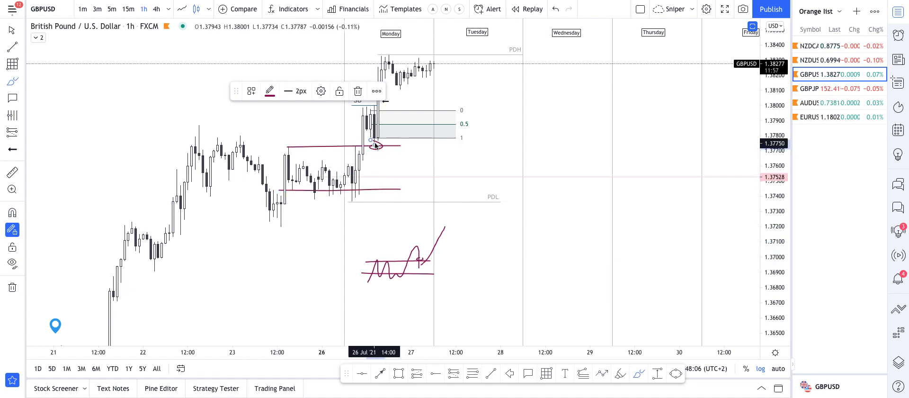
# Brush lines along the high and low of the 21–22 July consolidation and trace its upward breakout, retest and continuation
pyautogui.moveTo(144, 238); pyautogui.dragTo(184, 238)
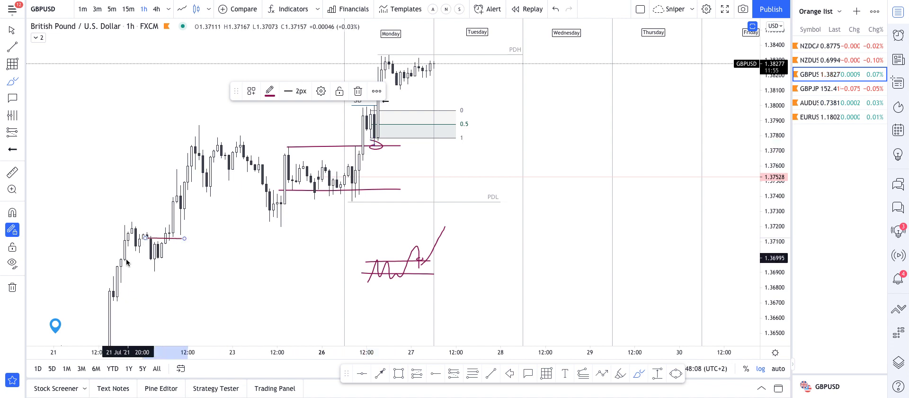
pyautogui.moveTo(128, 260)
pyautogui.mouseDown()
pyautogui.moveTo(176, 260)
pyautogui.moveTo(166, 234)
pyautogui.moveTo(179, 198)
pyautogui.mouseUp()
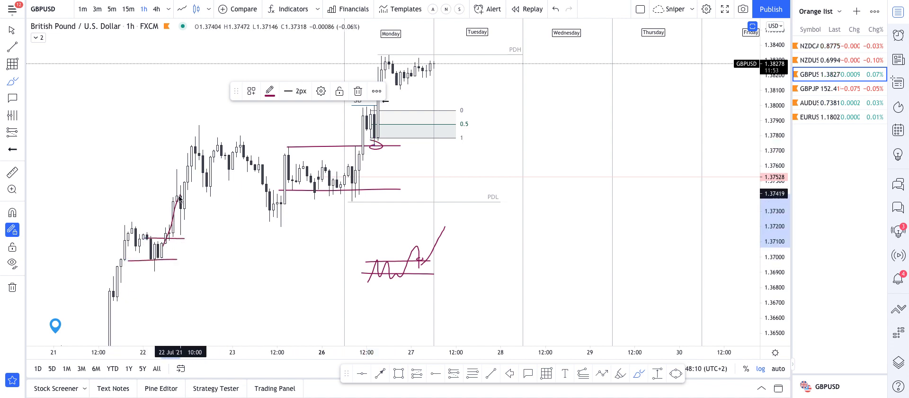
pyautogui.moveTo(182, 236); pyautogui.dragTo(200, 150)
pyautogui.press('Escape')
# Brush the upper and lower edges of the 19 July consolidation and trace its downward breakout, retest and continued fall
pyautogui.moveTo(201, 255); pyautogui.dragTo(407, 95)
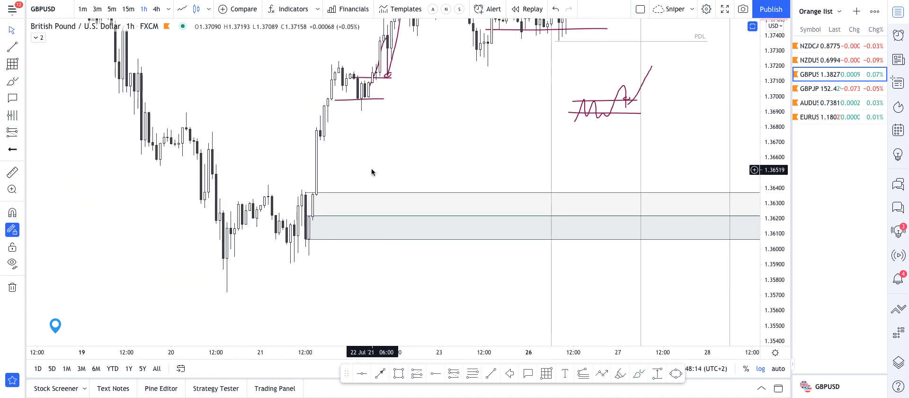
pyautogui.moveTo(217, 68); pyautogui.dragTo(351, 216)
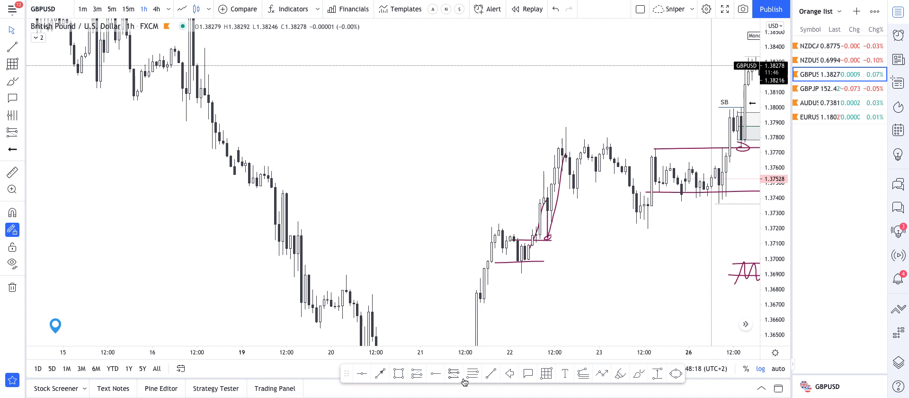
pyautogui.click(640, 375)
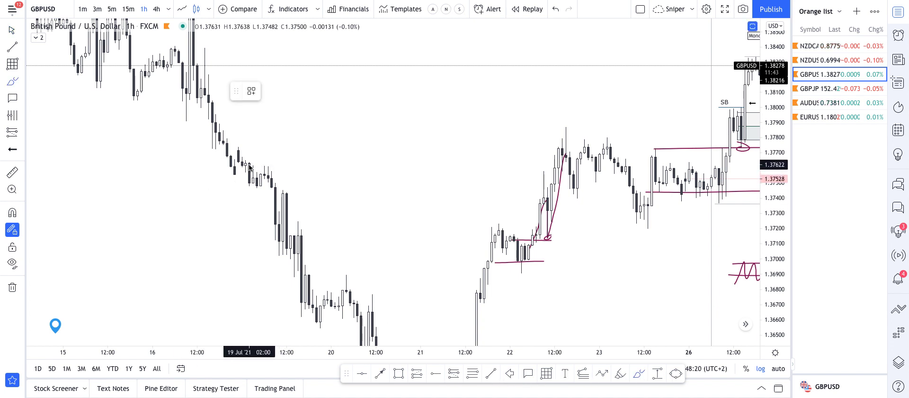
pyautogui.moveTo(279, 166)
pyautogui.mouseDown()
pyautogui.moveTo(244, 183)
pyautogui.moveTo(283, 244)
pyautogui.mouseUp()
pyautogui.moveTo(287, 192)
pyautogui.mouseDown()
pyautogui.moveTo(283, 184)
pyautogui.moveTo(316, 313)
pyautogui.mouseUp()
pyautogui.press('Escape')
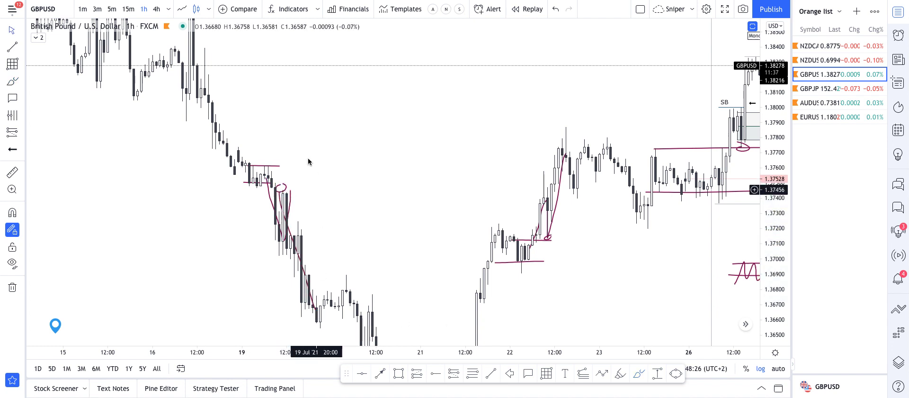
# Highlight the 8–9 July range's upper and lower edges, its upward breakout, and the arc from the 12 July swing into the 13 July low
pyautogui.moveTo(310, 161); pyautogui.dragTo(450, 286)
pyautogui.moveTo(381, 209); pyautogui.dragTo(449, 249)
pyautogui.moveTo(346, 239); pyautogui.dragTo(415, 283)
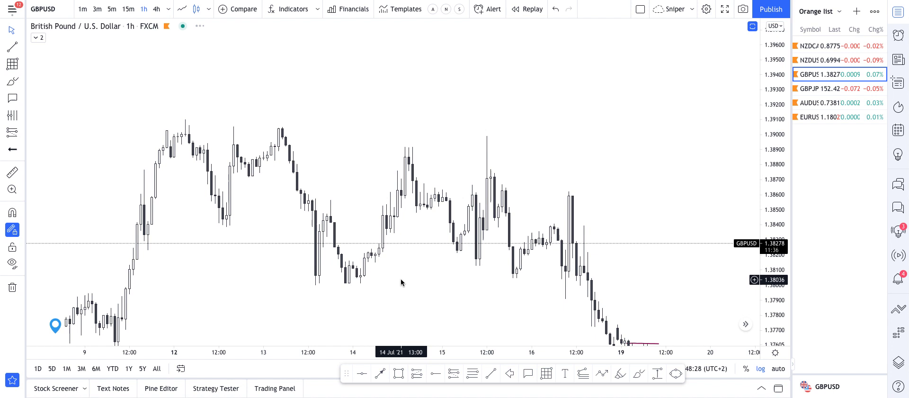
pyautogui.moveTo(273, 281); pyautogui.dragTo(387, 244)
pyautogui.moveTo(379, 307); pyautogui.dragTo(410, 304)
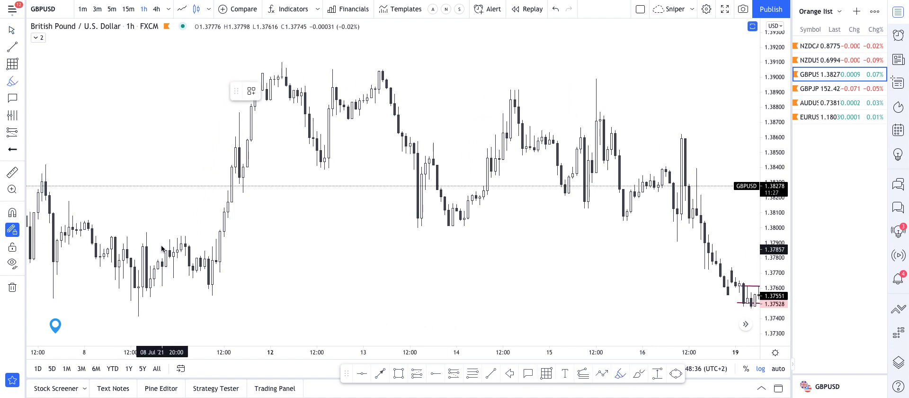
pyautogui.moveTo(108, 236); pyautogui.dragTo(235, 242)
pyautogui.moveTo(106, 298); pyautogui.dragTo(134, 297)
pyautogui.moveTo(227, 298); pyautogui.dragTo(243, 150)
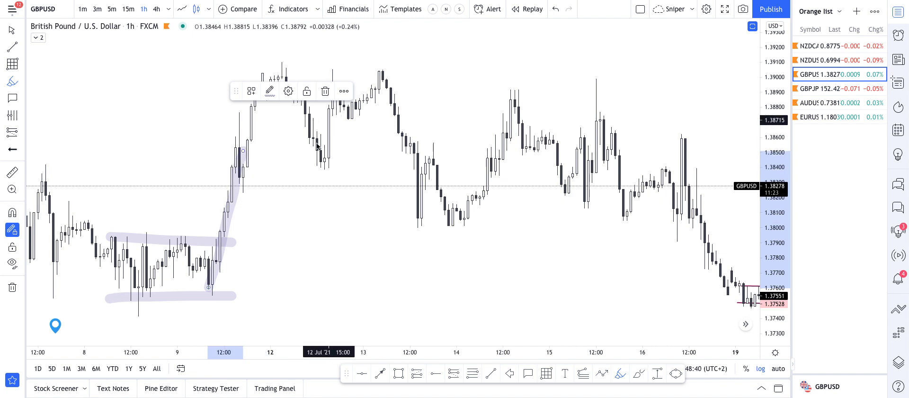
pyautogui.moveTo(310, 153)
pyautogui.mouseDown()
pyautogui.moveTo(339, 114)
pyautogui.moveTo(417, 225)
pyautogui.mouseUp()
# Try a horizontal highlight at about 1.3795 from the 9 July range high to the 13 July lows, and undo it
pyautogui.moveTo(195, 236); pyautogui.dragTo(465, 236)
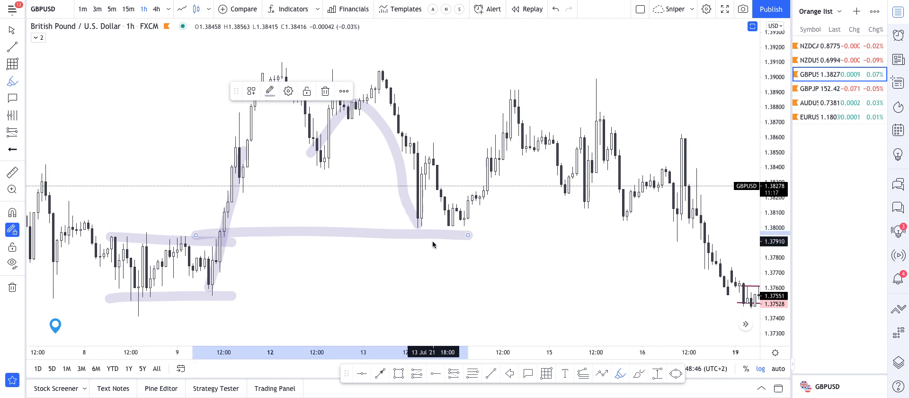
pyautogui.click(306, 176)
pyautogui.moveTo(306, 177)
pyautogui.mouseDown()
pyautogui.moveTo(410, 165)
pyautogui.moveTo(133, 167)
pyautogui.mouseUp()
pyautogui.click(556, 10)
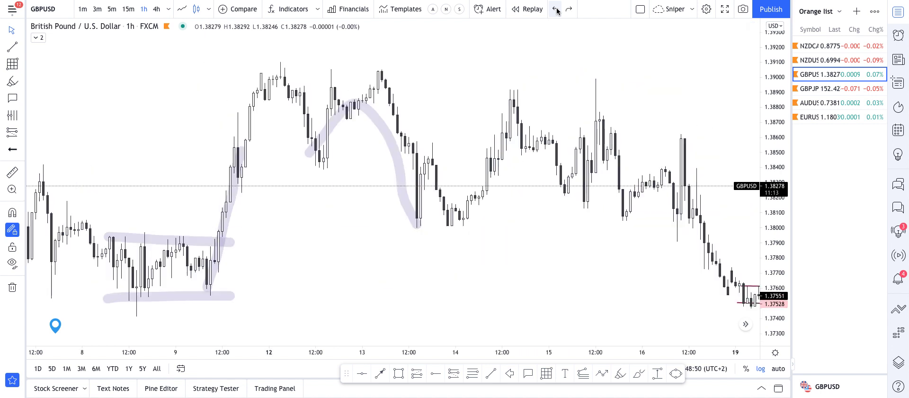
# Undo the brush highlights on the 8–9 July range, its breakout and the 12–13 July arc
pyautogui.click(556, 10)
pyautogui.click(557, 9)
pyautogui.click(556, 9)
pyautogui.click(557, 9)
# Delete the freehand breakout-and-retest sketch and the brush marks around the 26 July consolidation
pyautogui.moveTo(634, 67); pyautogui.dragTo(217, 67)
pyautogui.moveTo(534, 97); pyautogui.dragTo(203, 19)
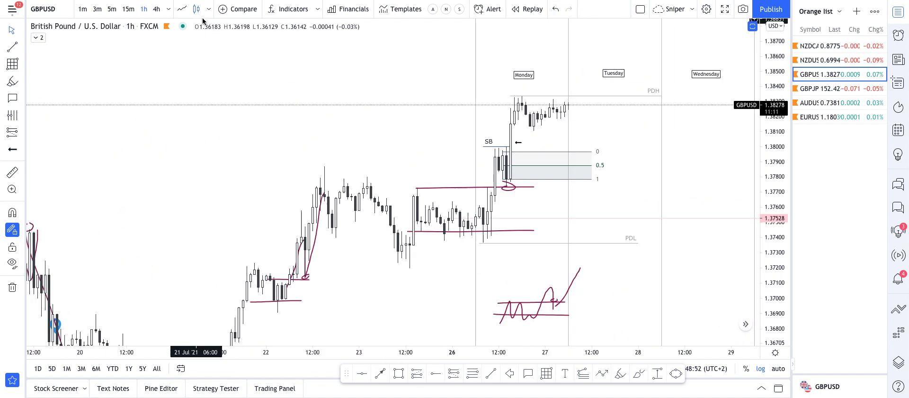
pyautogui.moveTo(599, 294); pyautogui.dragTo(600, 228)
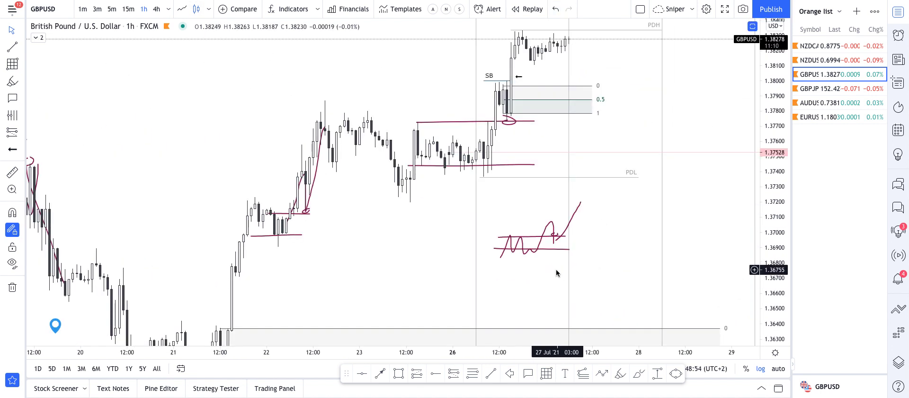
pyautogui.moveTo(556, 273); pyautogui.dragTo(503, 220)
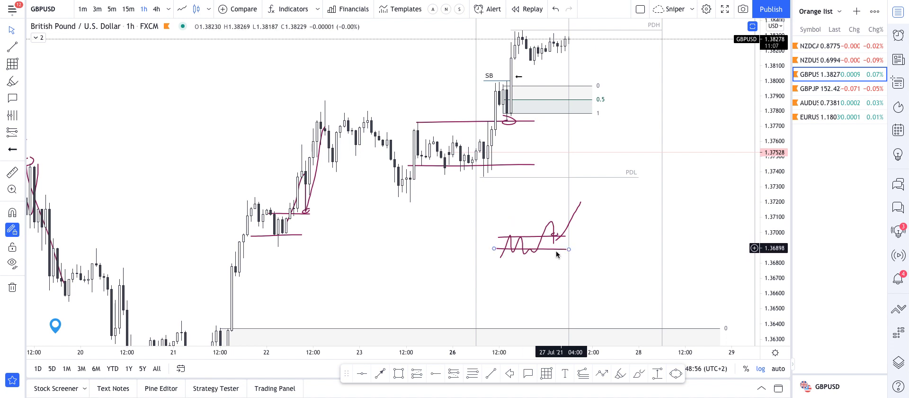
pyautogui.moveTo(558, 267)
pyautogui.mouseDown()
pyautogui.moveTo(495, 193)
pyautogui.moveTo(496, 211)
pyautogui.mouseUp()
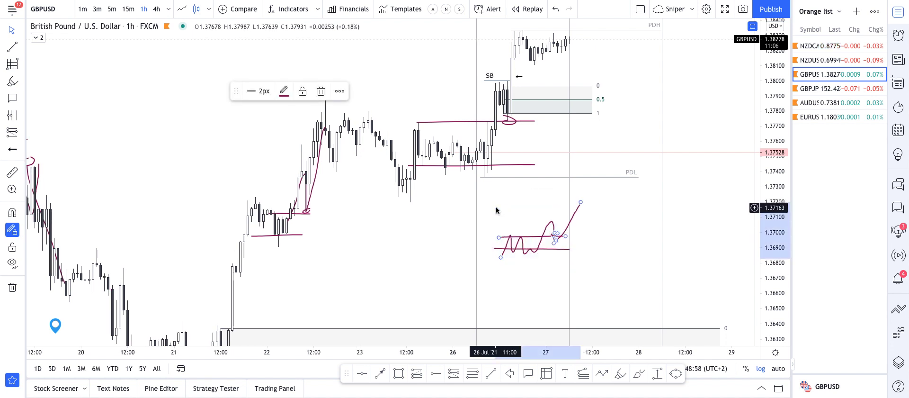
pyautogui.press('Delete')
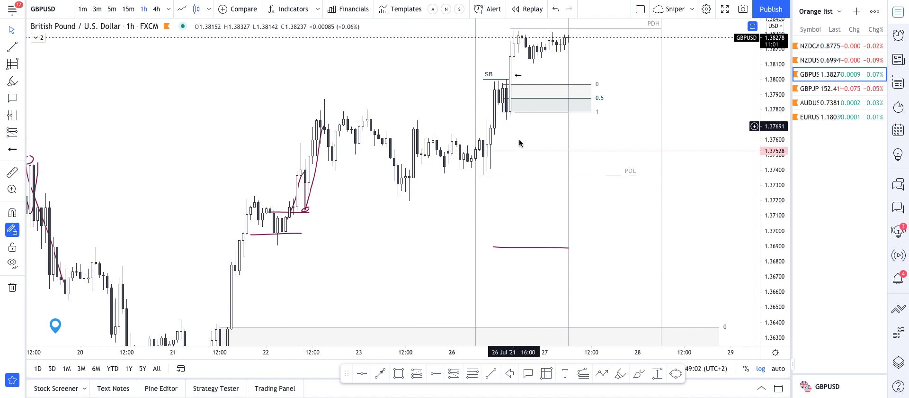
# Delete the brush strokes marking the 21–22 July consolidation with its breakout, retest and continuation
pyautogui.click(305, 212)
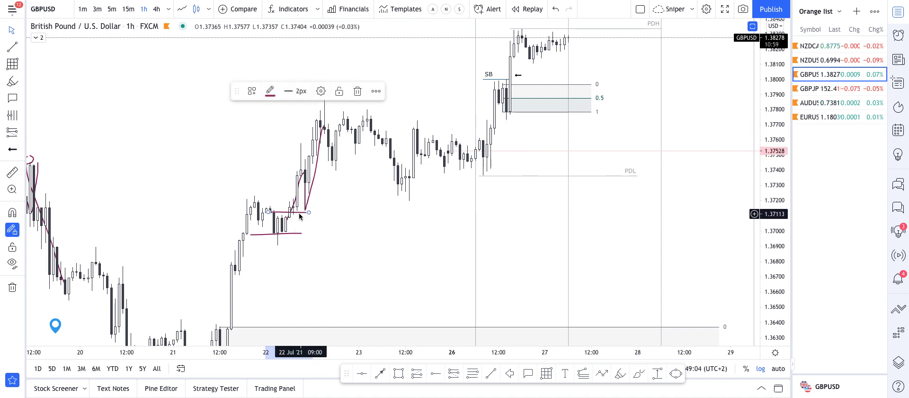
pyautogui.press('Delete')
pyautogui.click(305, 212)
pyautogui.press('Delete')
pyautogui.click(307, 207)
pyautogui.press('Delete')
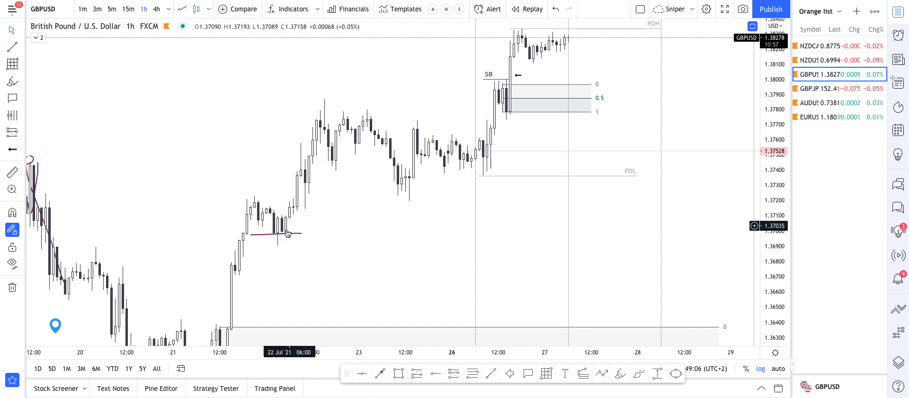
# Draw a trend line beneath the 26–27 July lows from about 1.3807 to 1.3816 and apply a saved line template
pyautogui.moveTo(383, 208); pyautogui.dragTo(298, 305)
pyautogui.scroll(2, 307, 301)
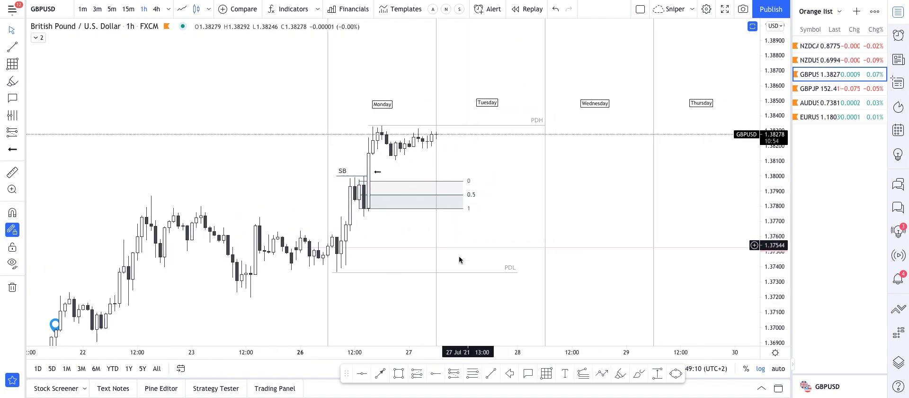
pyautogui.click(491, 374)
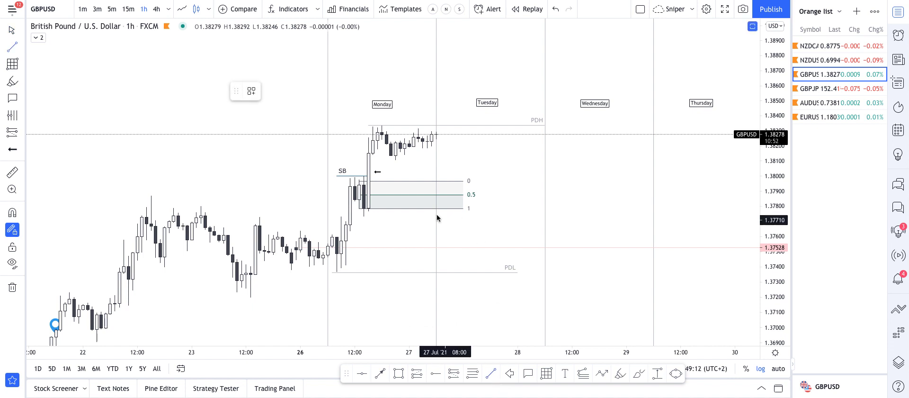
pyautogui.click(391, 166)
pyautogui.click(437, 151)
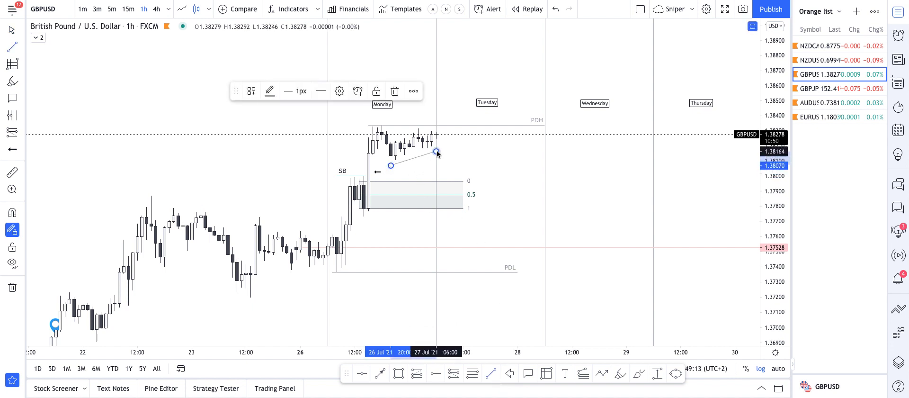
pyautogui.click(252, 90)
pyautogui.click(269, 266)
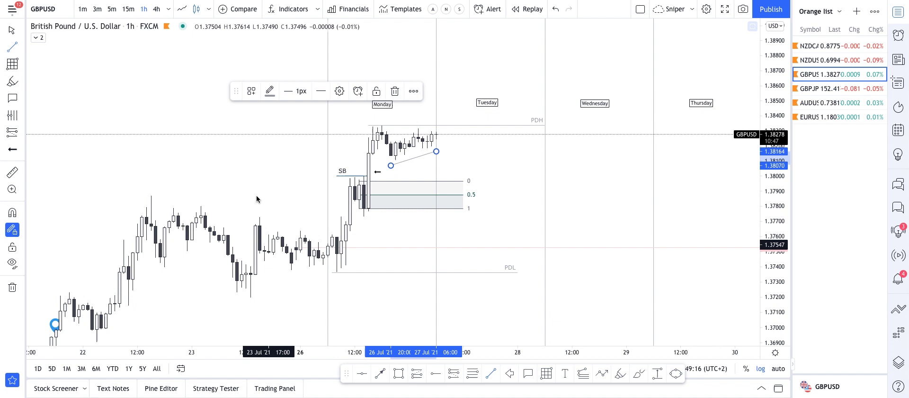
pyautogui.press('Escape')
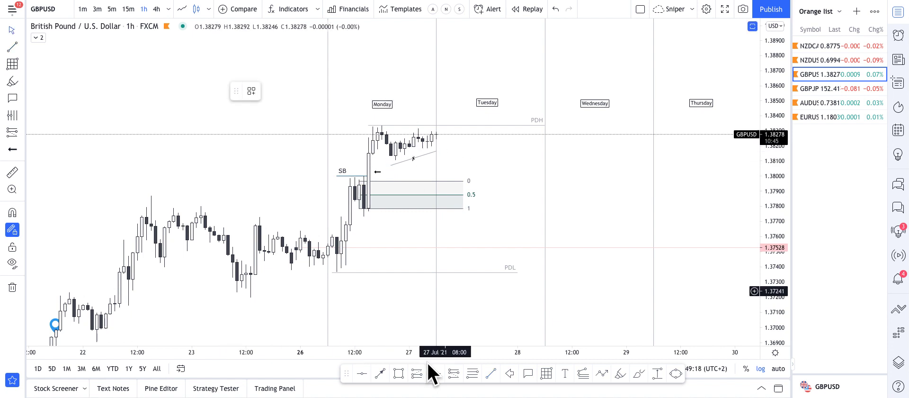
# Draw a projection path from the current price down to the demand zone's 0.5 level, then up to about 1.3878 above PDH
pyautogui.click(581, 374)
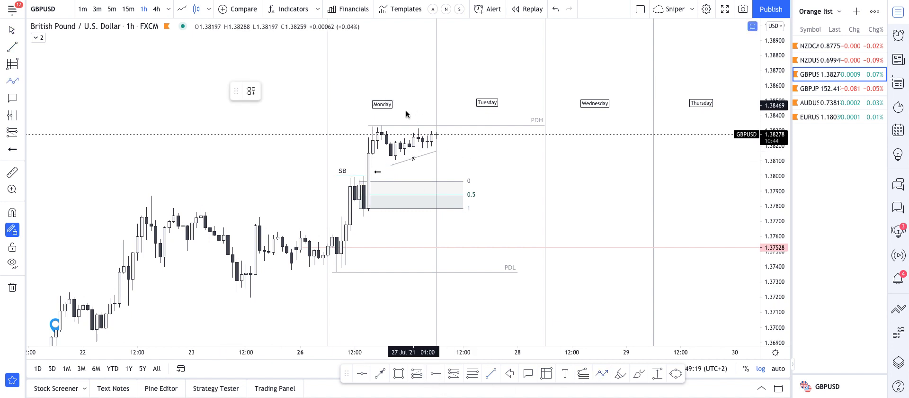
pyautogui.click(436, 136)
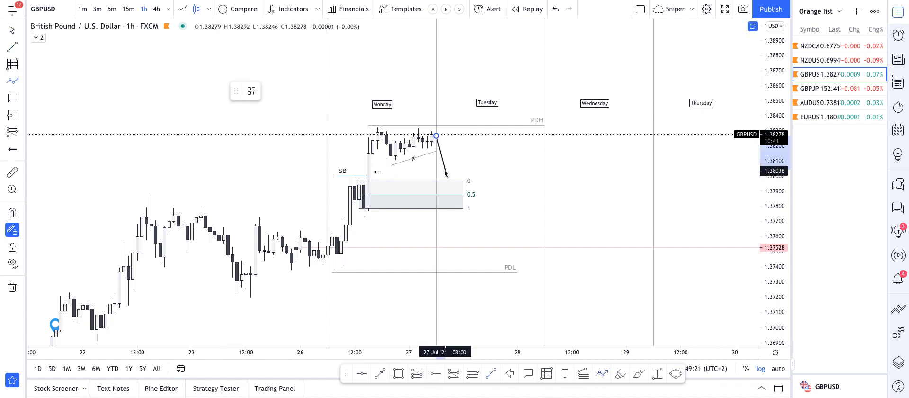
pyautogui.click(445, 195)
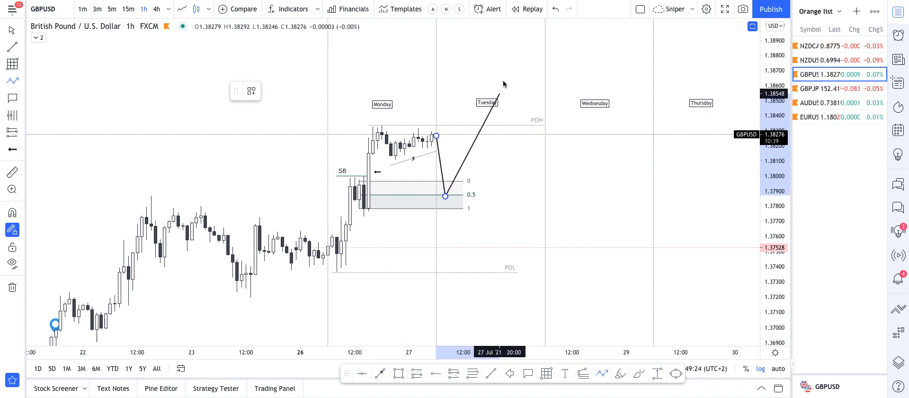
pyautogui.doubleClick(509, 59)
pyautogui.click(521, 149)
pyautogui.moveTo(522, 150); pyautogui.dragTo(479, 208)
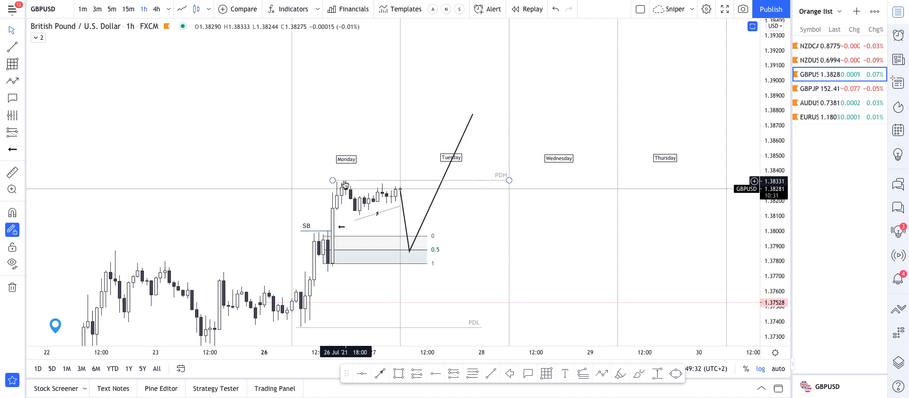
# Try a 0–0.5–1 range box from the 26 July low at PDL up to the PDH high, and delete it
pyautogui.moveTo(486, 236)
pyautogui.mouseDown()
pyautogui.moveTo(507, 207)
pyautogui.moveTo(473, 208)
pyautogui.mouseUp()
pyautogui.scroll(1, 462, 298)
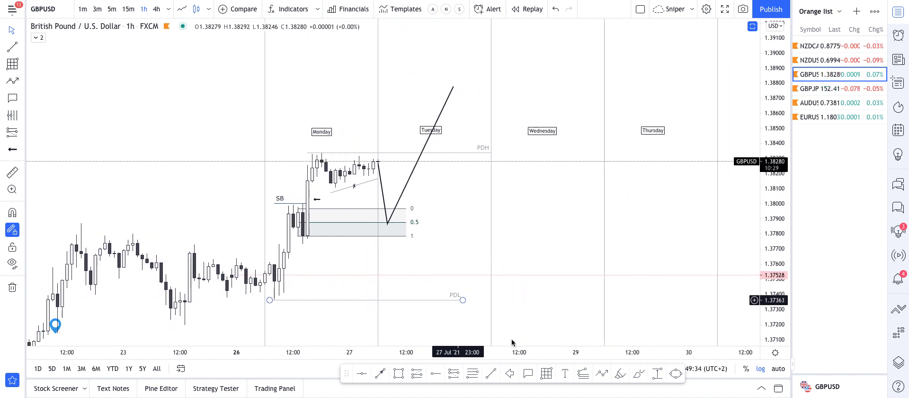
pyautogui.click(547, 377)
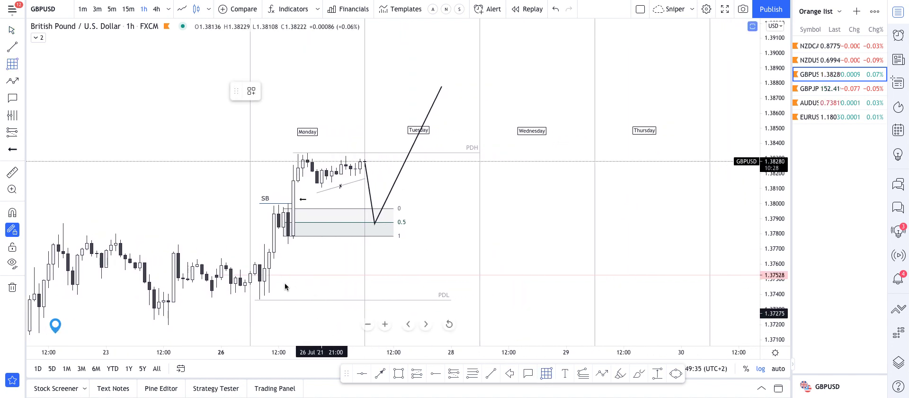
pyautogui.click(260, 300)
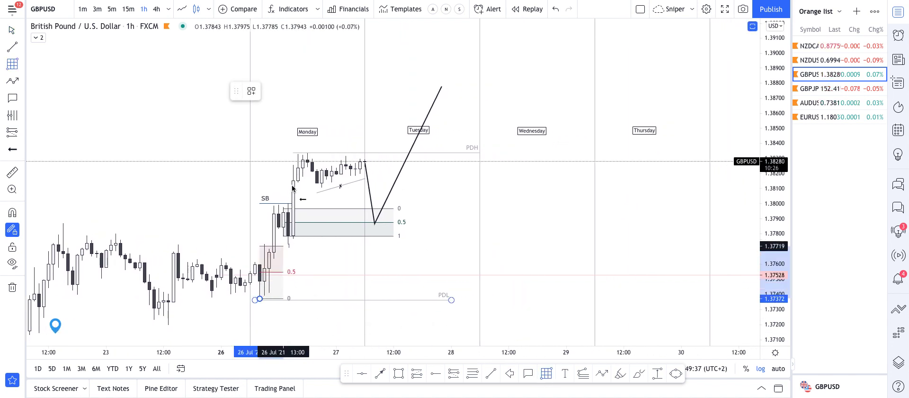
pyautogui.click(311, 152)
pyautogui.click(340, 138)
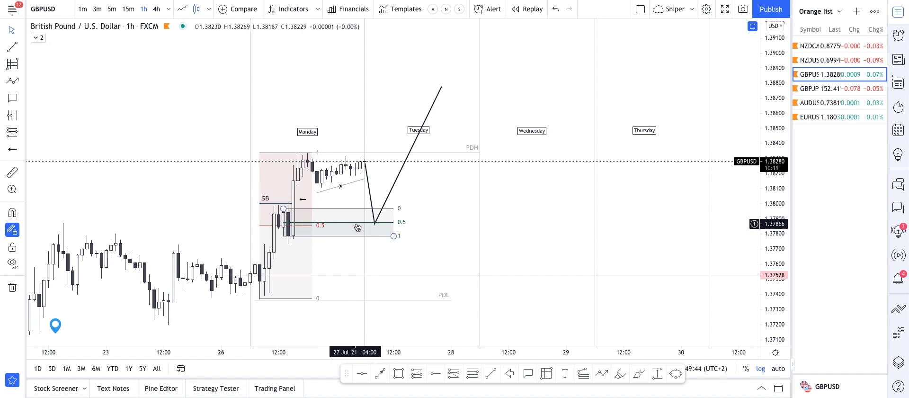
pyautogui.click(314, 254)
pyautogui.press('Delete')
# Try brushing the 23–26 July consolidation, its lower boundary and the rally towards Monday's high, and undo the strokes
pyautogui.moveTo(440, 240); pyautogui.dragTo(498, 229)
pyautogui.scroll(-2, 498, 228)
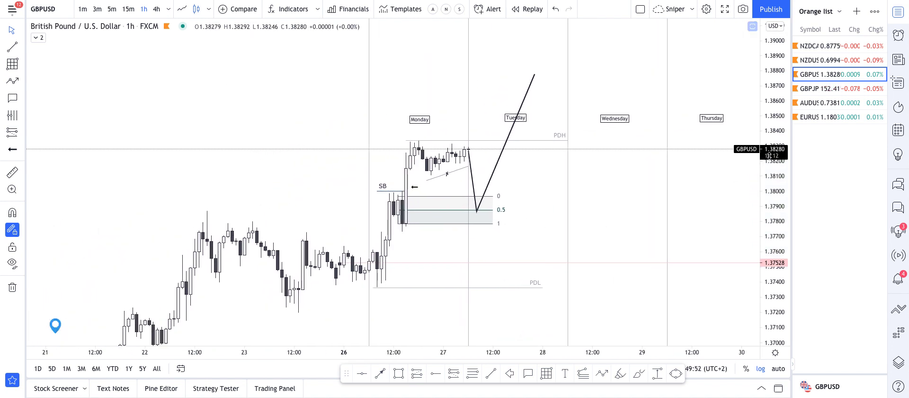
pyautogui.moveTo(775, 163); pyautogui.dragTo(775, 218)
pyautogui.moveTo(561, 201); pyautogui.dragTo(538, 209)
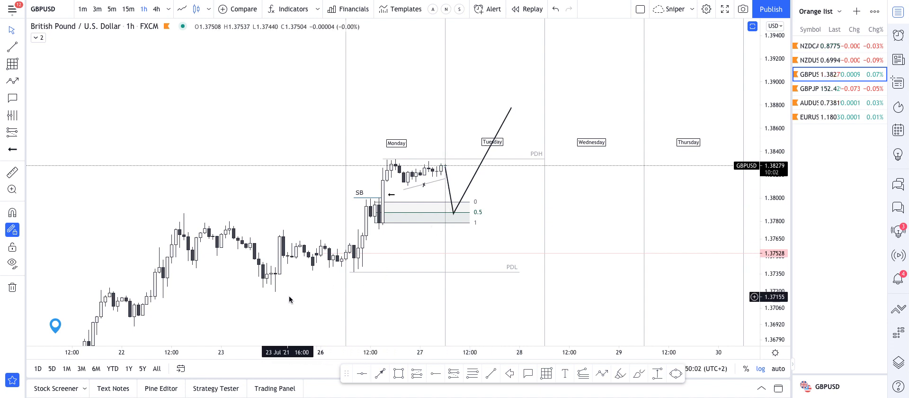
pyautogui.moveTo(303, 294); pyautogui.dragTo(319, 288)
pyautogui.click(639, 373)
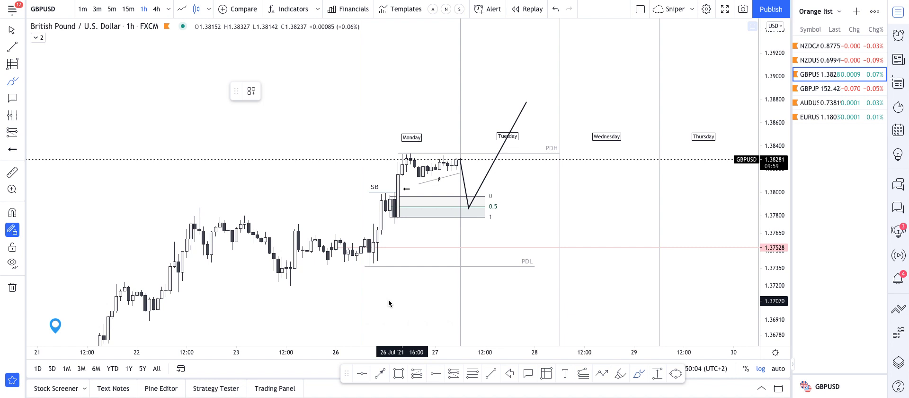
pyautogui.moveTo(280, 262)
pyautogui.mouseDown()
pyautogui.moveTo(299, 262)
pyautogui.moveTo(289, 273)
pyautogui.moveTo(303, 235)
pyautogui.moveTo(346, 256)
pyautogui.moveTo(369, 250)
pyautogui.mouseUp()
pyautogui.moveTo(289, 259); pyautogui.dragTo(382, 255)
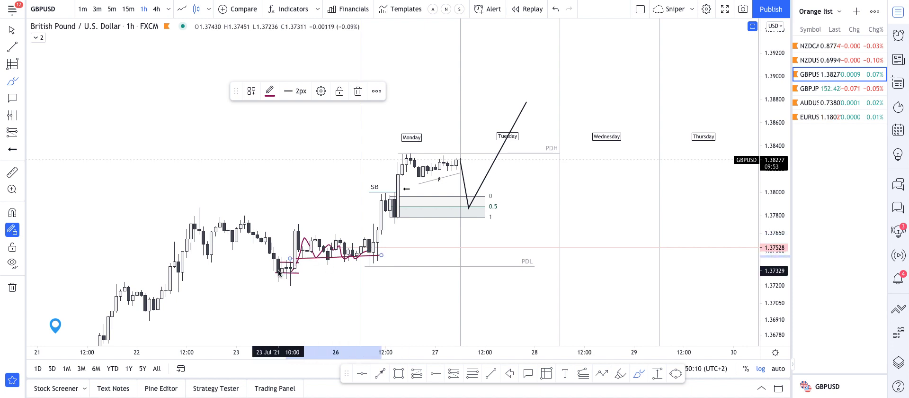
pyautogui.moveTo(283, 272)
pyautogui.mouseDown()
pyautogui.moveTo(377, 273)
pyautogui.moveTo(414, 163)
pyautogui.mouseUp()
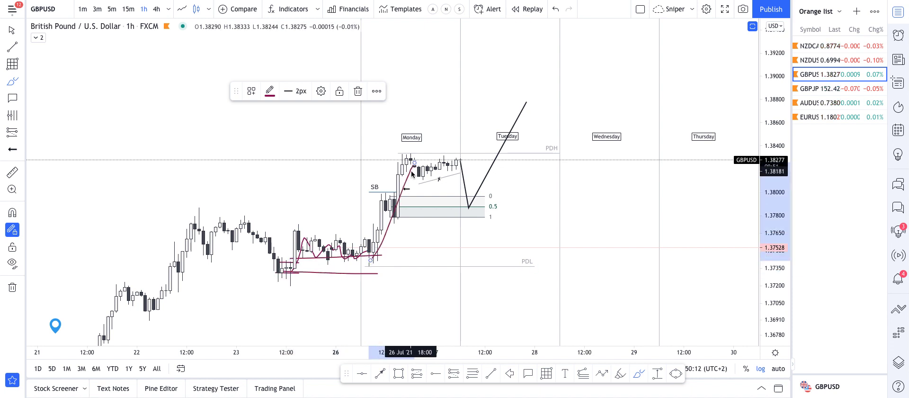
pyautogui.hotkey('ctrl', 'z')
pyautogui.hotkey('ctrl', 'z')
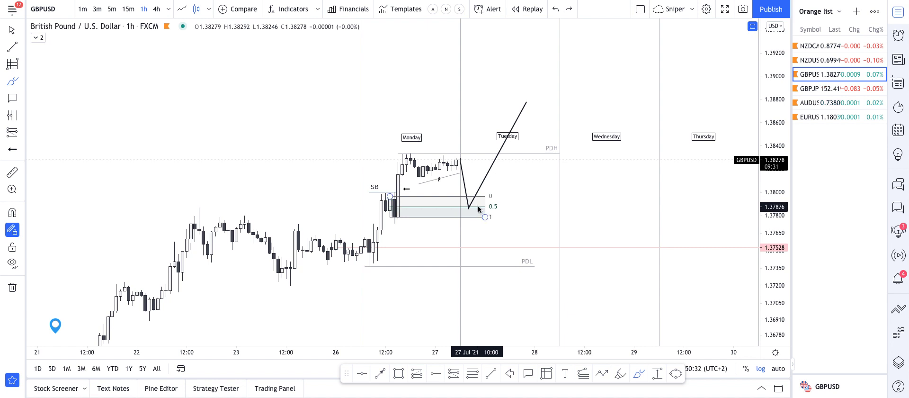
# Switch the GBPUSD chart to the 5-minute timeframe and frame the demand zone with the projected path
pyautogui.moveTo(515, 185); pyautogui.dragTo(479, 216)
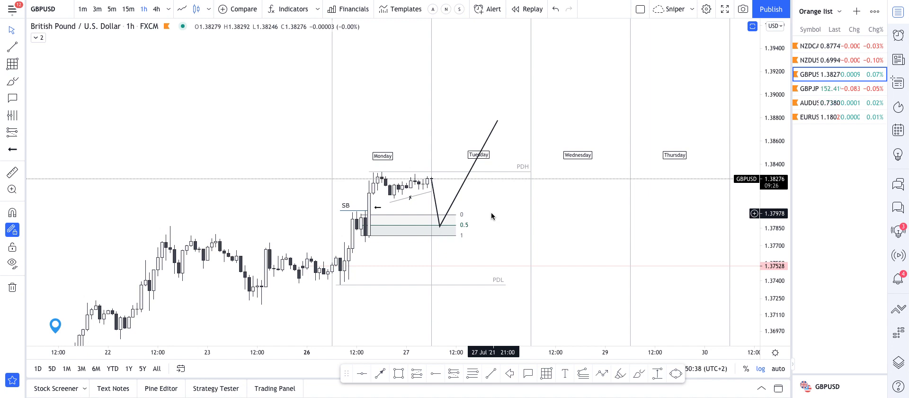
pyautogui.moveTo(492, 213); pyautogui.dragTo(488, 213)
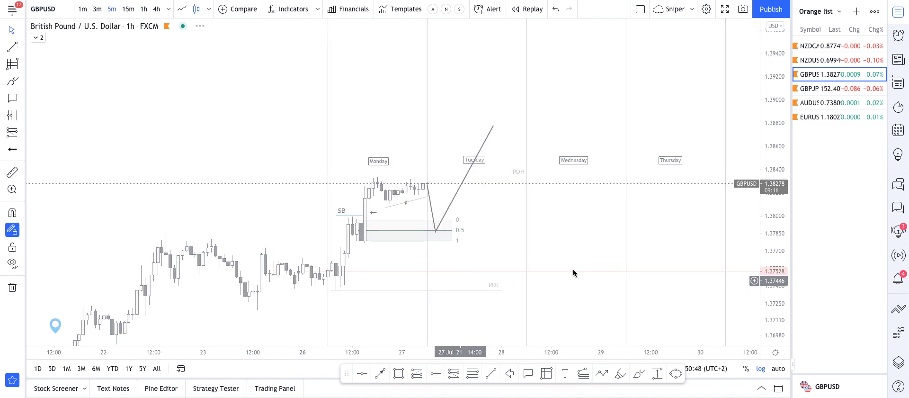
pyautogui.press('5')
pyautogui.press('Return')
pyautogui.moveTo(767, 294); pyautogui.dragTo(767, 71)
pyautogui.scroll(-8, 575, 153)
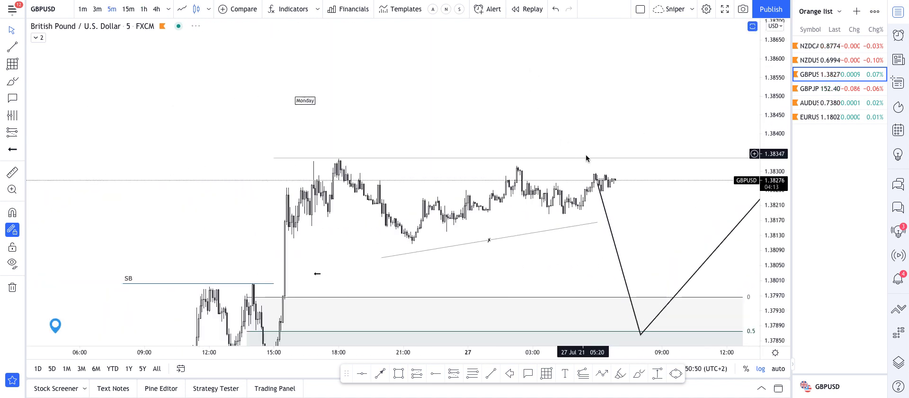
pyautogui.moveTo(621, 139); pyautogui.dragTo(526, 69)
pyautogui.moveTo(625, 147); pyautogui.dragTo(562, 156)
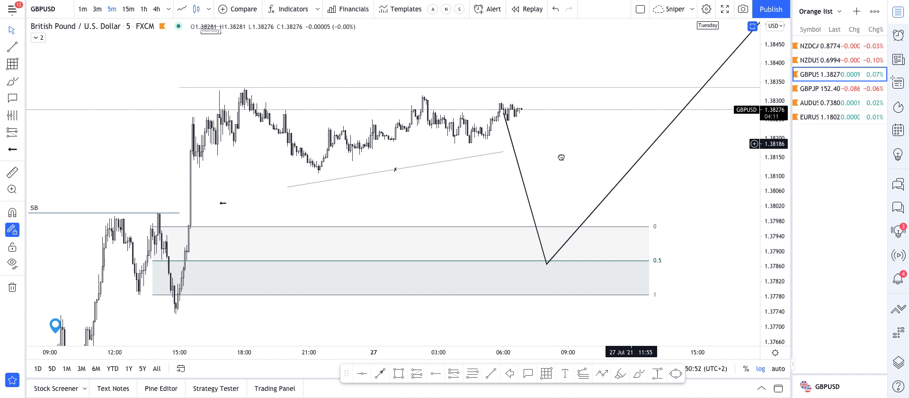
# Try a long position with entry at 1.37879, stop at 1.37835 and target at 1.38335 on the PDH line, and delete it
pyautogui.click(420, 374)
pyautogui.click(479, 269)
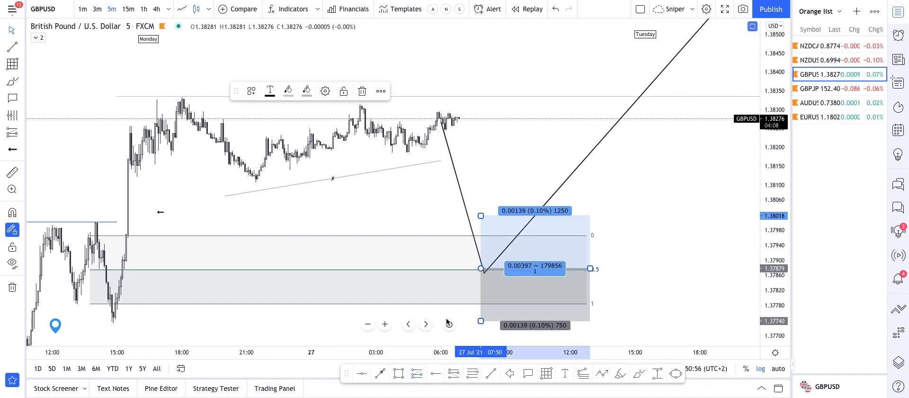
pyautogui.moveTo(479, 320); pyautogui.dragTo(439, 282)
pyautogui.moveTo(496, 164); pyautogui.dragTo(493, 186)
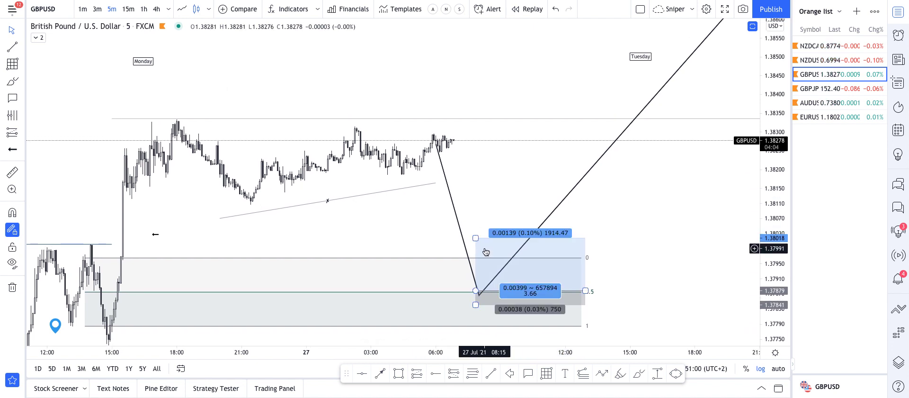
pyautogui.moveTo(476, 305); pyautogui.dragTo(476, 307)
pyautogui.moveTo(491, 166); pyautogui.dragTo(489, 177)
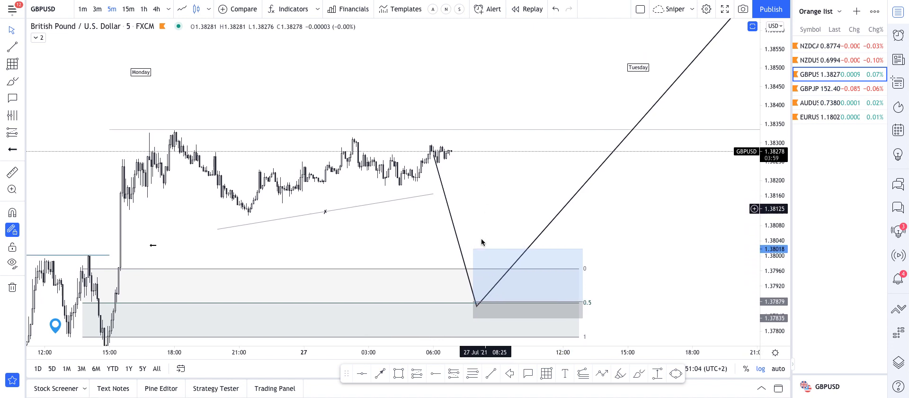
pyautogui.moveTo(473, 249); pyautogui.dragTo(455, 128)
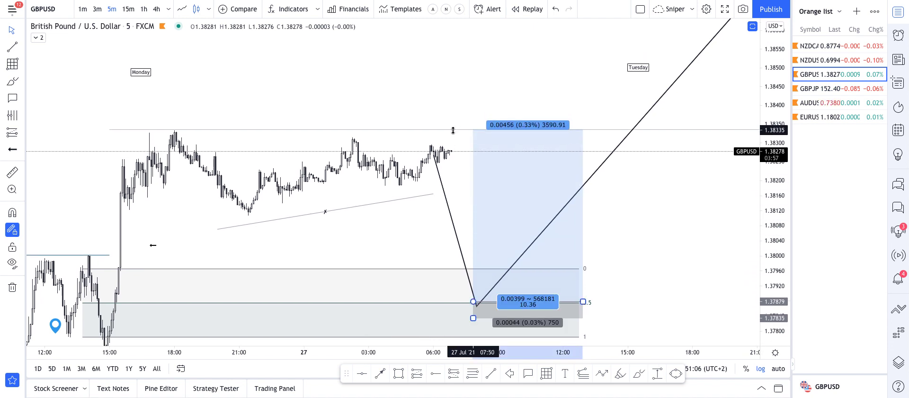
pyautogui.click(531, 161)
pyautogui.press('Delete')
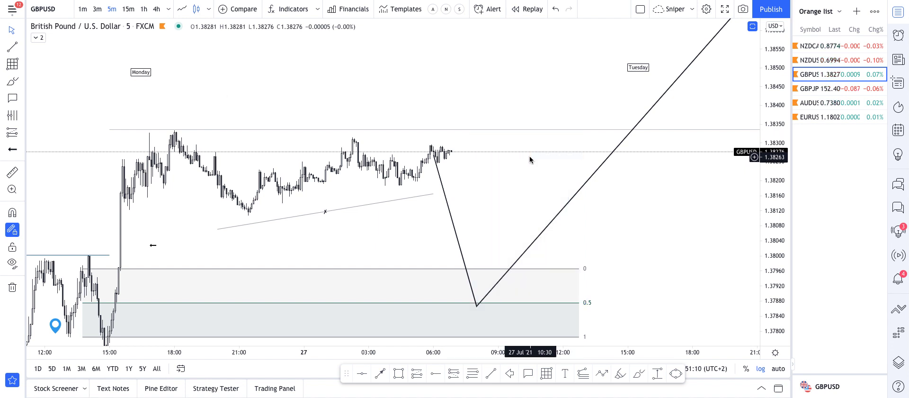
# Switch the GBPUSD chart to the 15-minute and then the 1-hour timeframe and frame the demand zone with the projected path
pyautogui.moveTo(523, 178); pyautogui.dragTo(578, 146)
pyautogui.write('15')
pyautogui.press('Return')
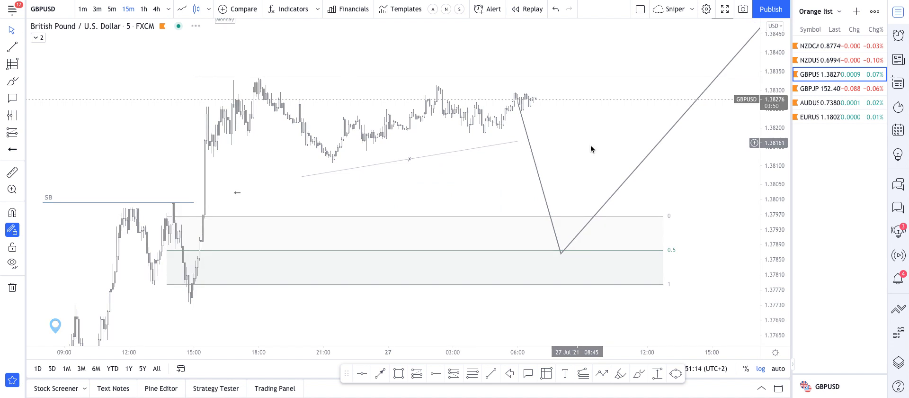
pyautogui.moveTo(782, 135); pyautogui.dragTo(710, 226)
pyautogui.scroll(3, 619, 185)
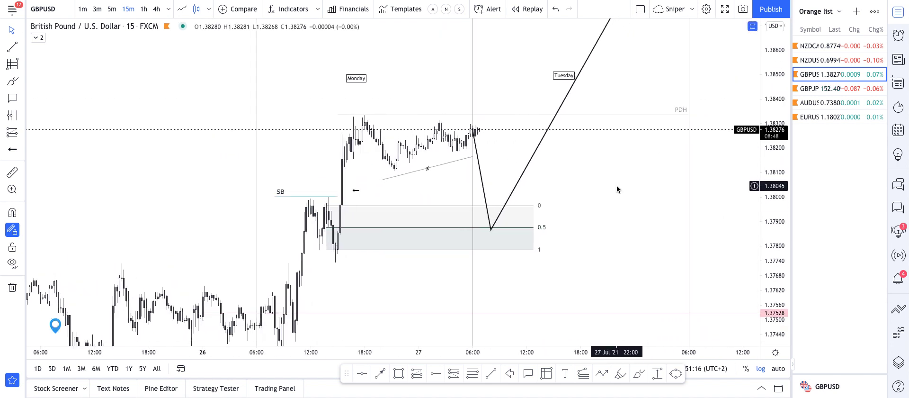
pyautogui.write('60')
pyautogui.press('Return')
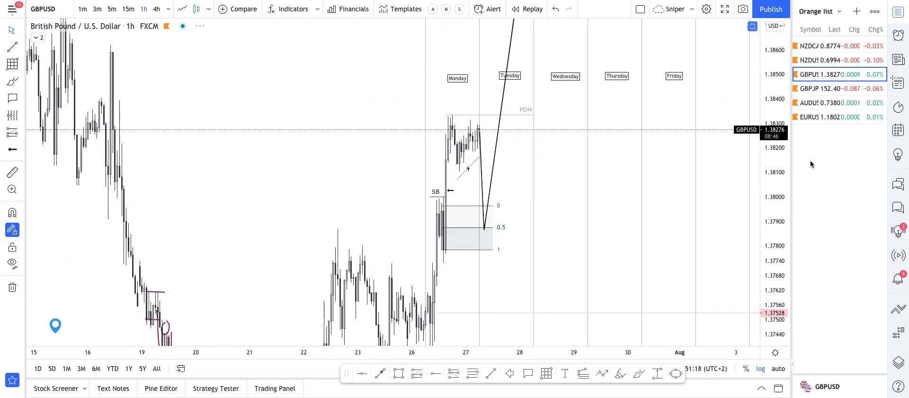
pyautogui.moveTo(778, 164); pyautogui.dragTo(753, 225)
pyautogui.scroll(5, 744, 227)
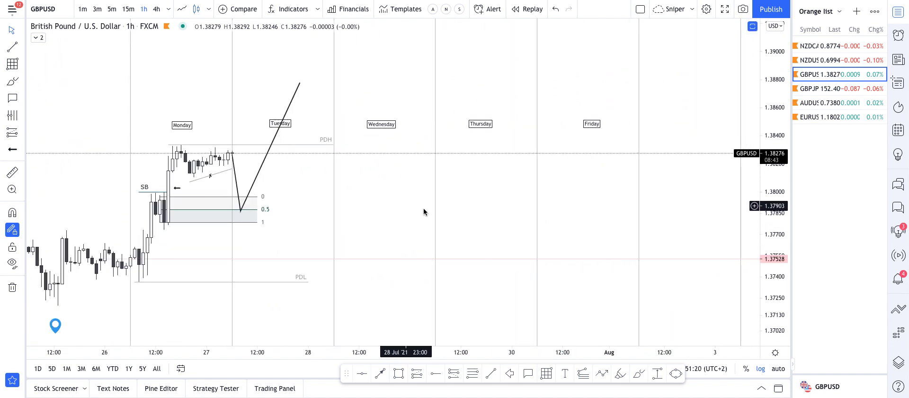
pyautogui.moveTo(424, 212); pyautogui.dragTo(533, 229)
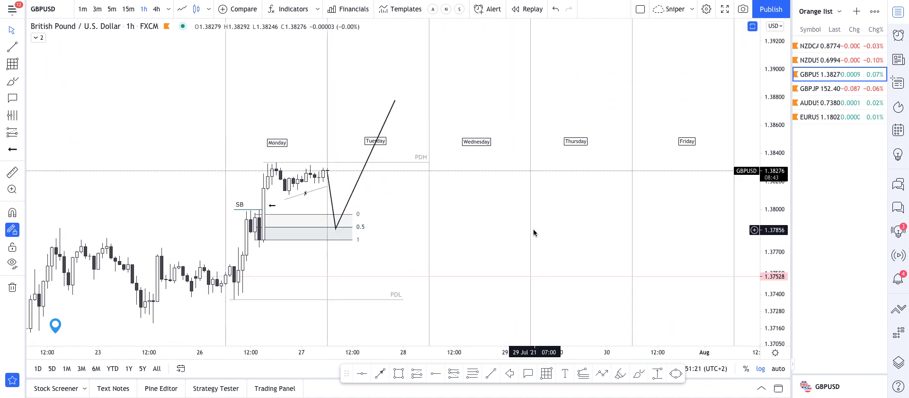
# Open the NZDUSD chart and frame its structure break, sweep and demand zone
pyautogui.click(826, 60)
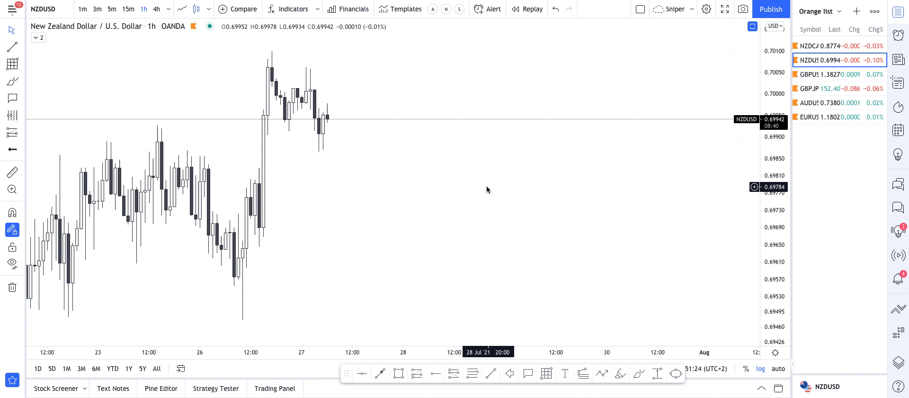
pyautogui.scroll(-2, 596, 224)
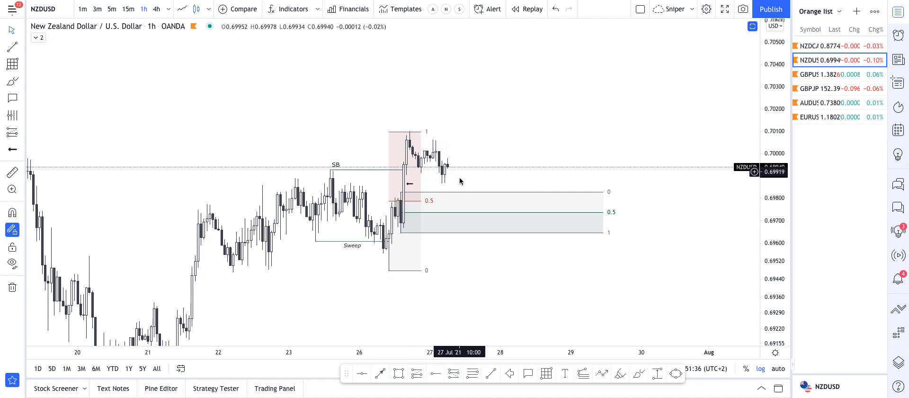
# Try a path on NZDUSD from the current price into the demand zone and up to about 0.7020, and delete it
pyautogui.click(603, 373)
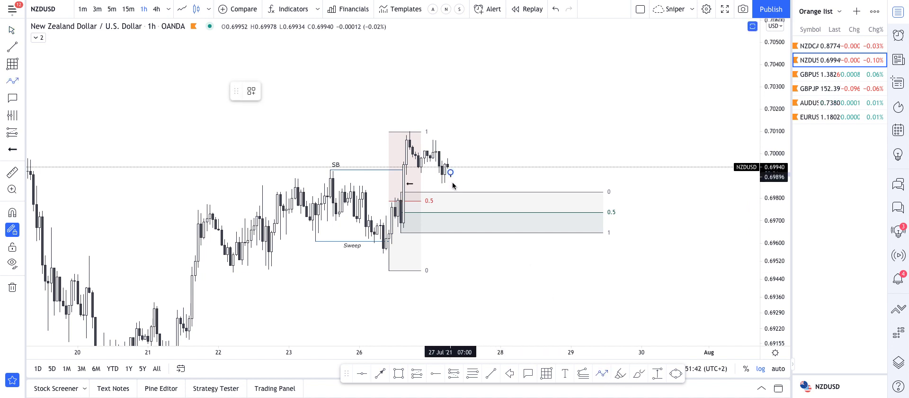
pyautogui.click(462, 206)
pyautogui.click(503, 108)
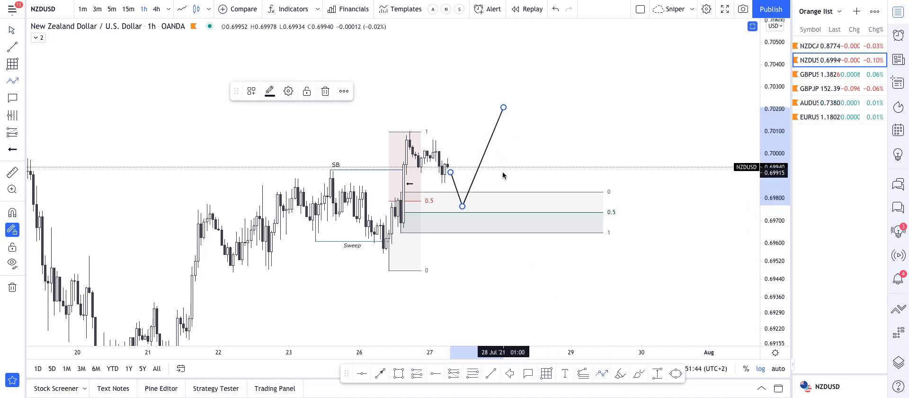
pyautogui.press('Delete')
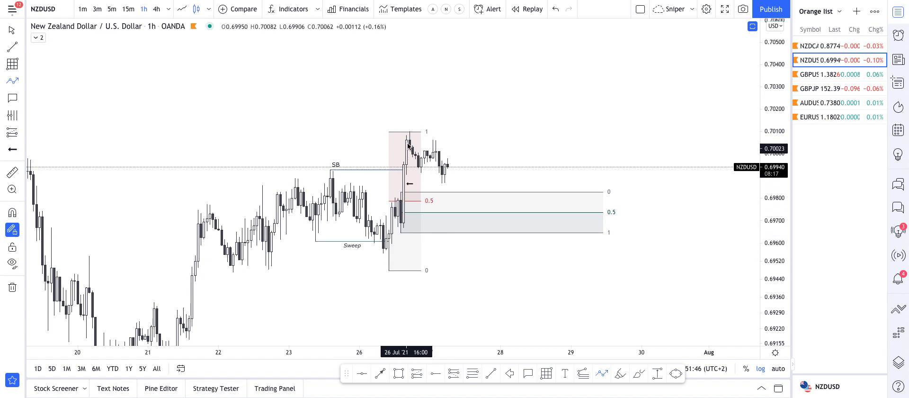
# Try a zigzag path on NZDUSD from the 26 July high down to the 0.5 level, then up to about 0.7047
pyautogui.click(418, 167)
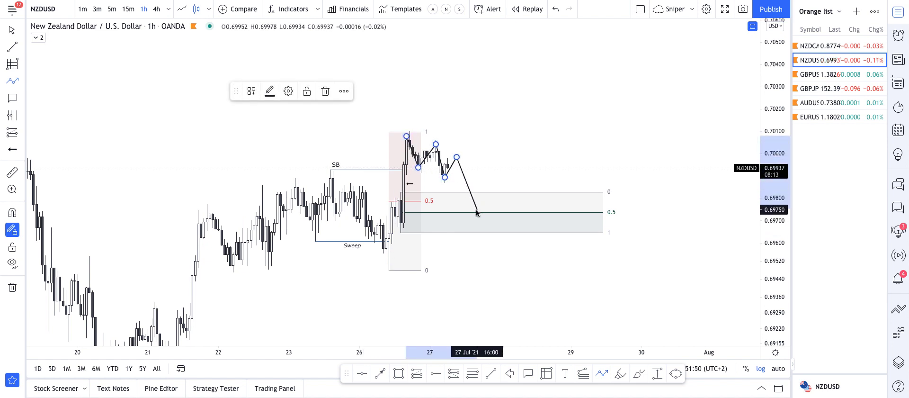
pyautogui.click(526, 49)
pyautogui.click(630, 280)
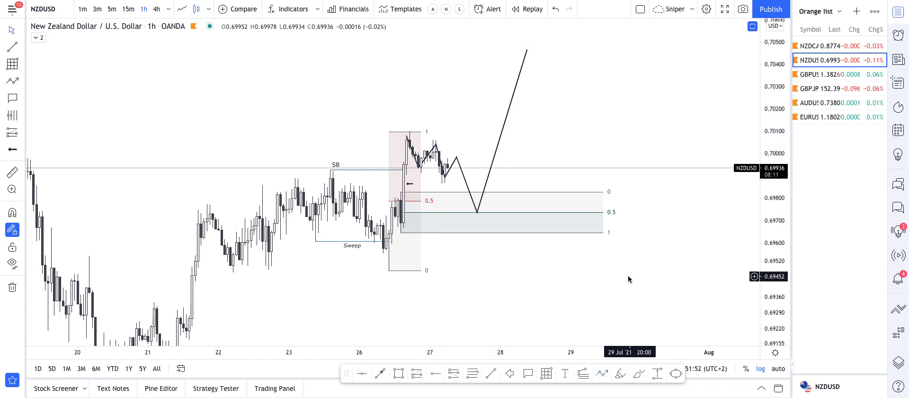
# Add an NZDUSD price alert between the demand zone's 0 and 0.5 levels, and delete the projected zigzag path
pyautogui.click(753, 205)
pyautogui.click(715, 217)
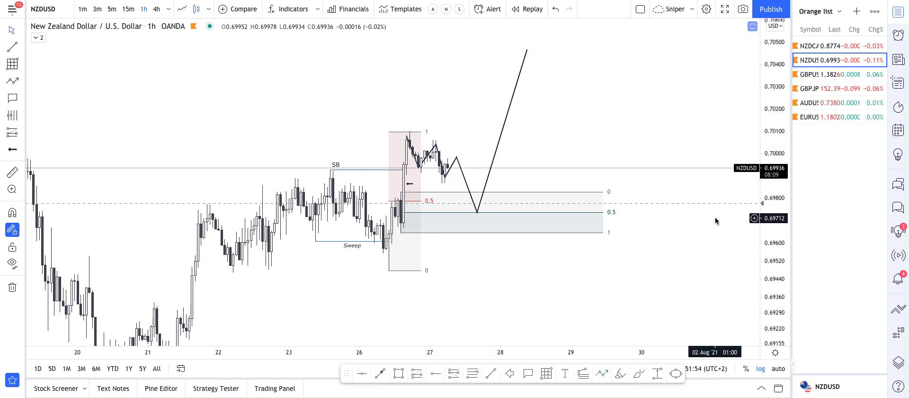
pyautogui.click(494, 160)
pyautogui.press('Delete')
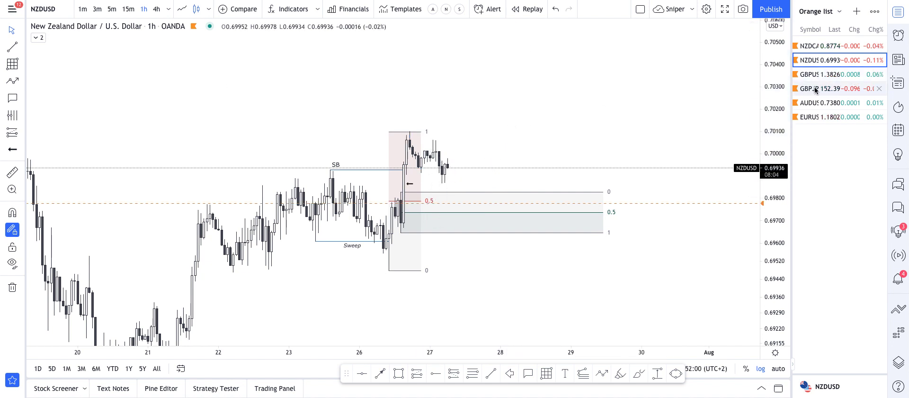
# View the NZDCAD chart, then open GBPJPY and frame its demand zone and projected path
pyautogui.click(816, 47)
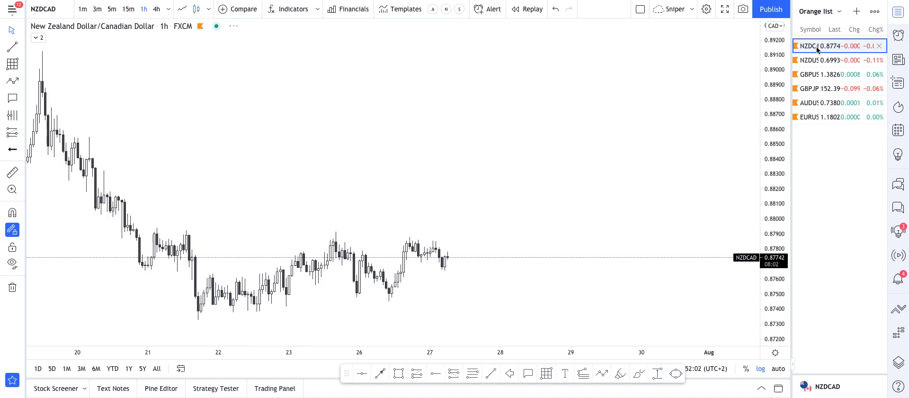
pyautogui.click(810, 88)
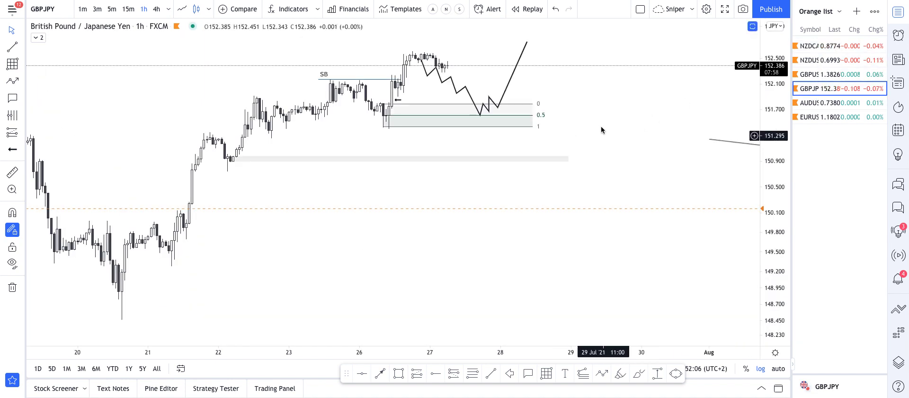
pyautogui.moveTo(775, 253); pyautogui.dragTo(773, 129)
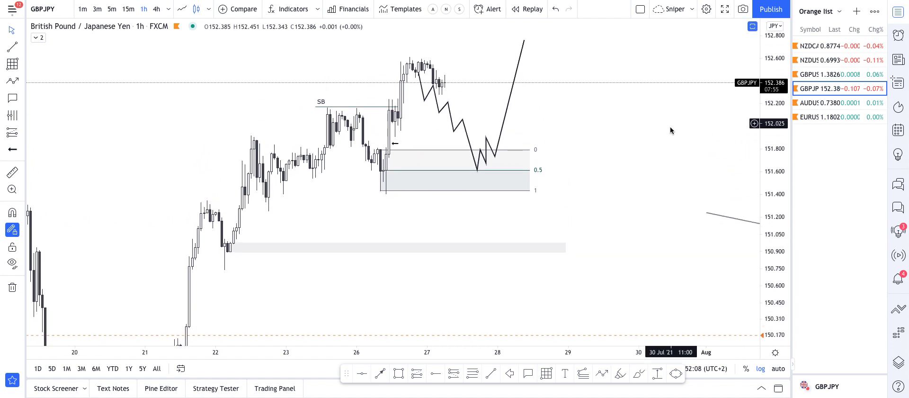
pyautogui.moveTo(639, 128); pyautogui.dragTo(637, 210)
pyautogui.scroll(5, 637, 210)
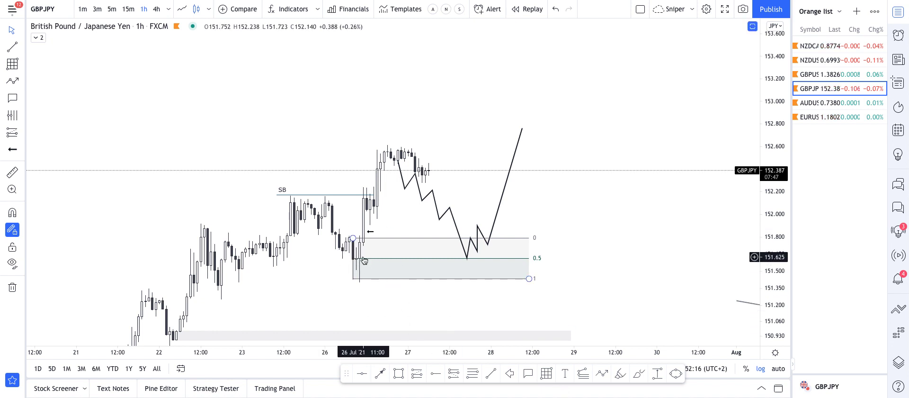
# Brush two horizontal boundaries and a short vertical stroke around the 26 July GBPJPY consolidation near SB, and delete the projected zigzag path
pyautogui.click(639, 374)
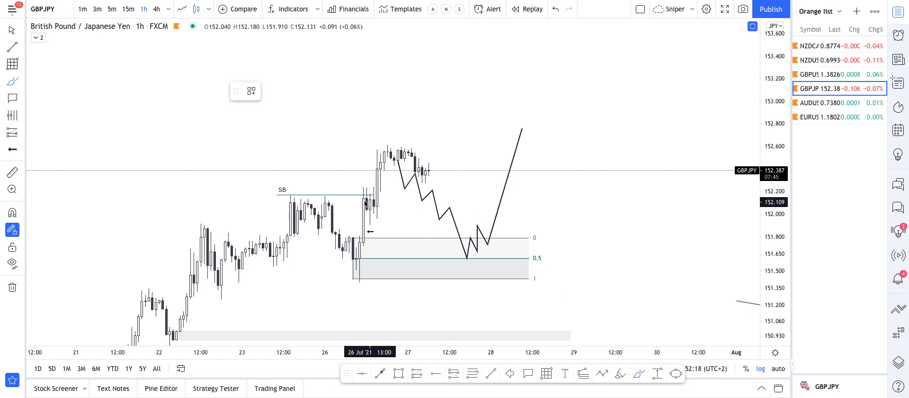
pyautogui.moveTo(360, 190)
pyautogui.mouseDown()
pyautogui.moveTo(395, 192)
pyautogui.moveTo(391, 209)
pyautogui.mouseUp()
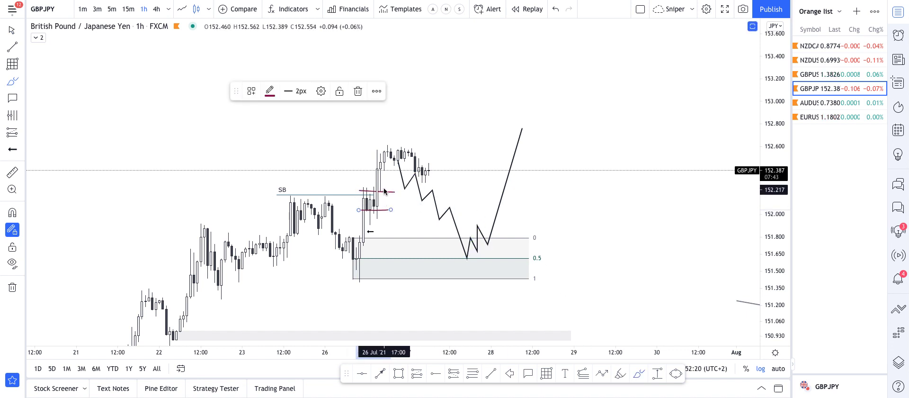
pyautogui.moveTo(380, 181); pyautogui.dragTo(380, 187)
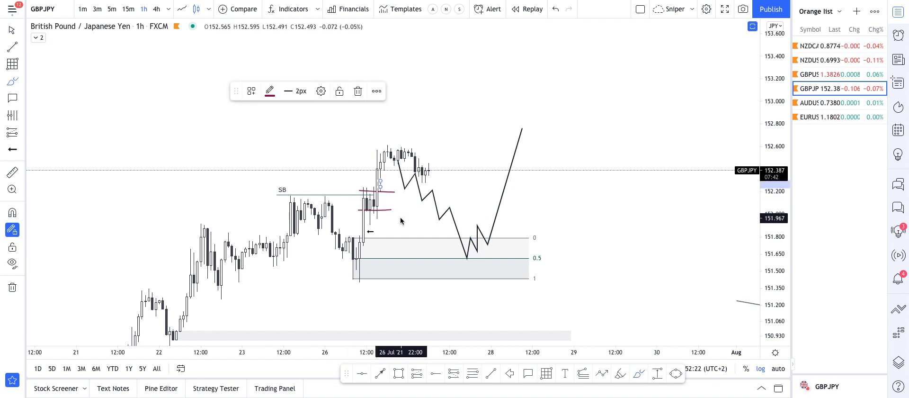
pyautogui.press('Escape')
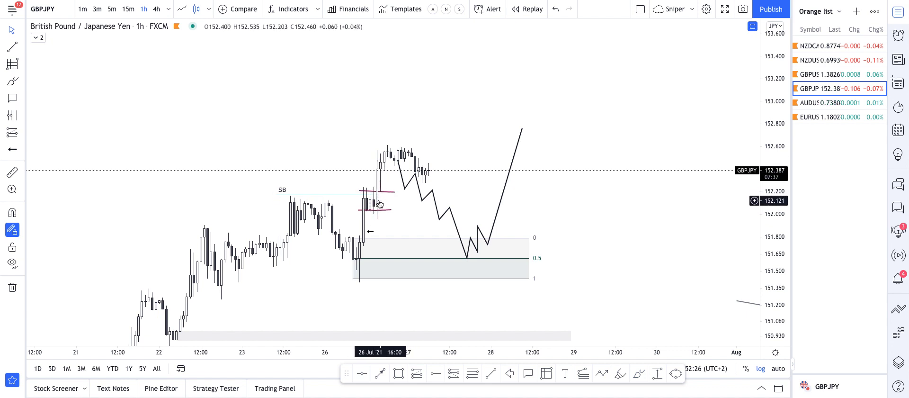
pyautogui.click(436, 204)
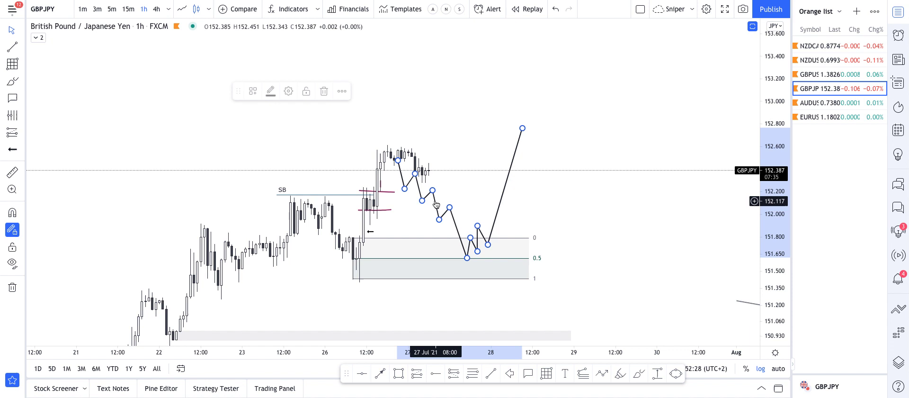
pyautogui.press('Delete')
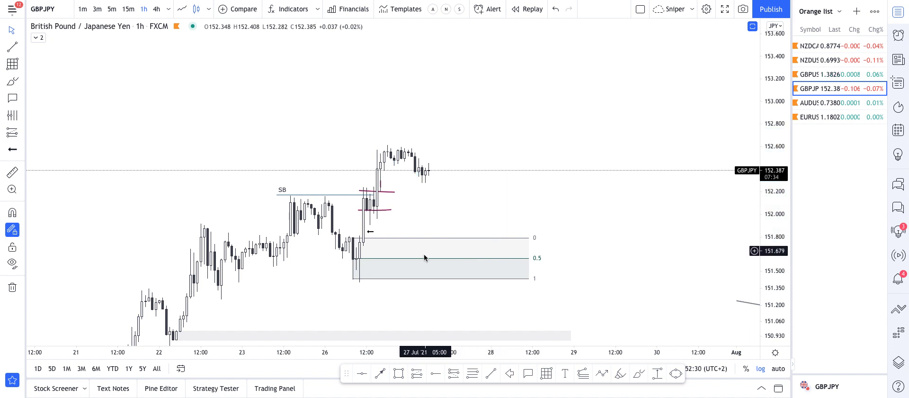
# Try a path on GBPJPY from the current price down to the 0.5 level and up to about 153.05, and delete it
pyautogui.click(426, 169)
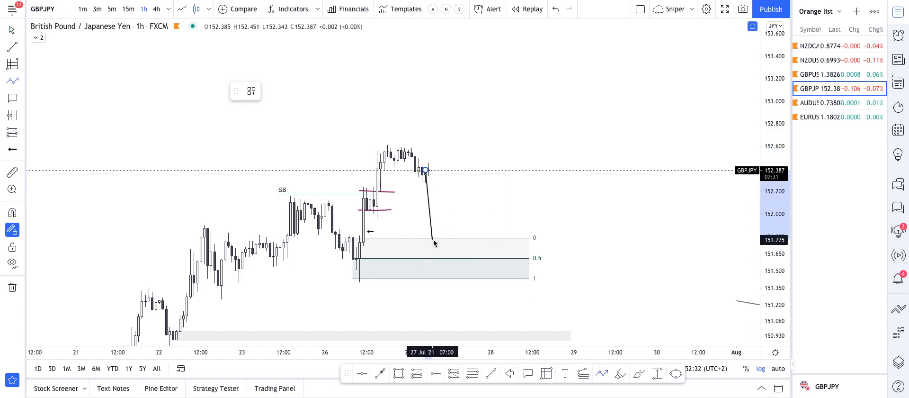
pyautogui.click(453, 255)
pyautogui.doubleClick(532, 97)
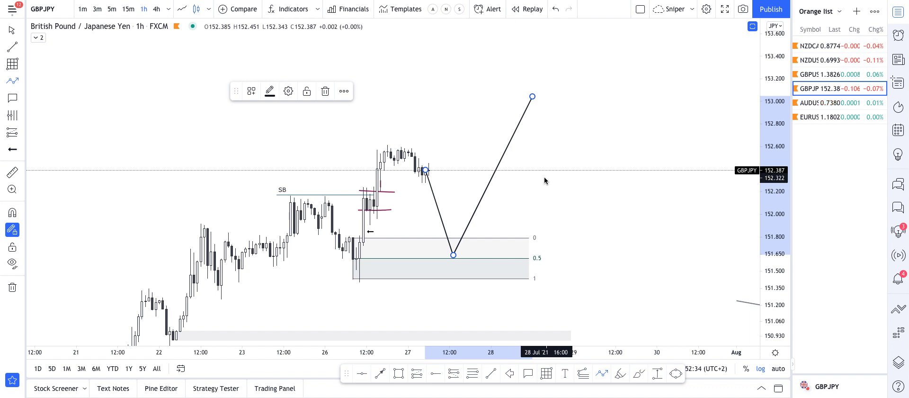
pyautogui.press('Delete')
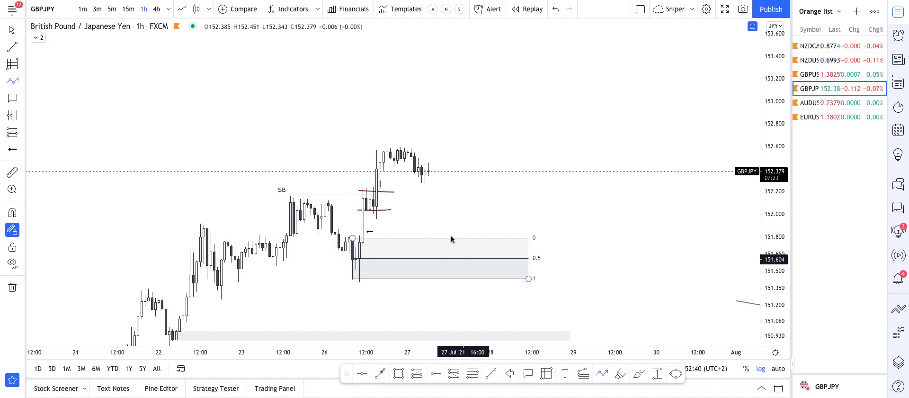
# Try a path on GBPJPY rising to about 152.5 and dropping just below the demand zone's 0.5 level, and delete it
pyautogui.click(427, 172)
pyautogui.click(435, 155)
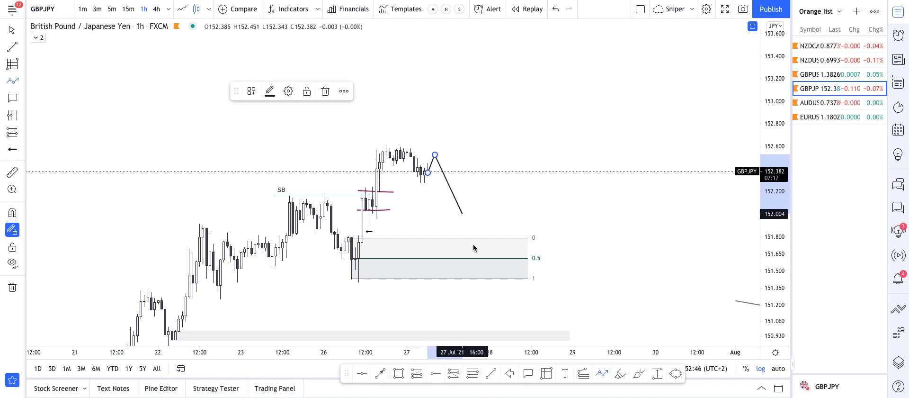
pyautogui.doubleClick(476, 263)
pyautogui.click(467, 206)
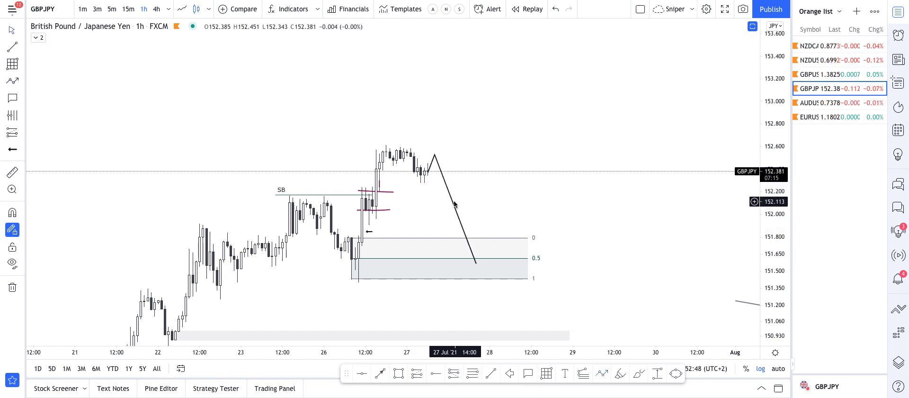
pyautogui.click(455, 207)
pyautogui.press('Delete')
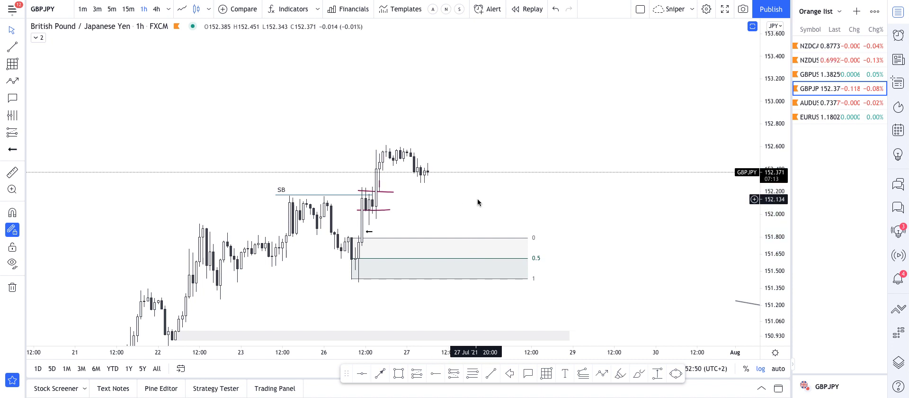
# Open the AUDUSD chart and draw a descending trend line above the 26–27 July highs from 0.73933 to 0.73881
pyautogui.click(818, 103)
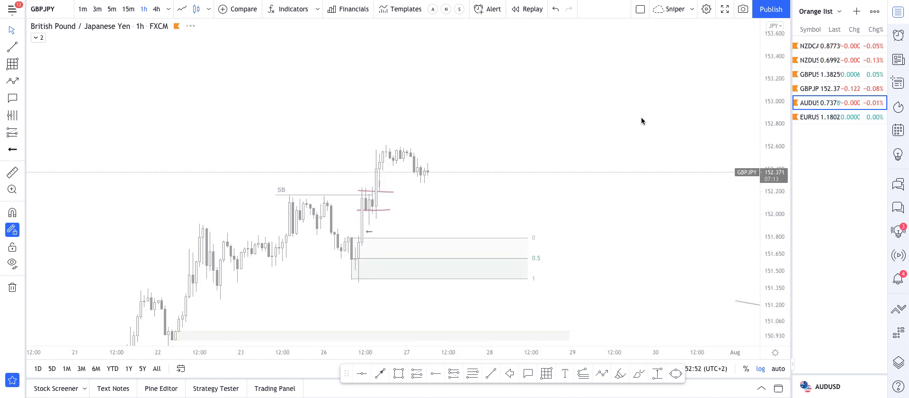
pyautogui.moveTo(554, 75); pyautogui.dragTo(588, 157)
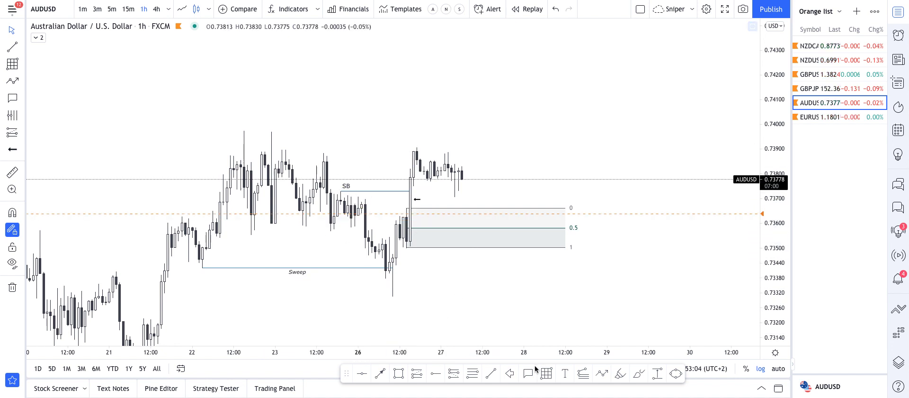
pyautogui.click(491, 373)
pyautogui.click(414, 141)
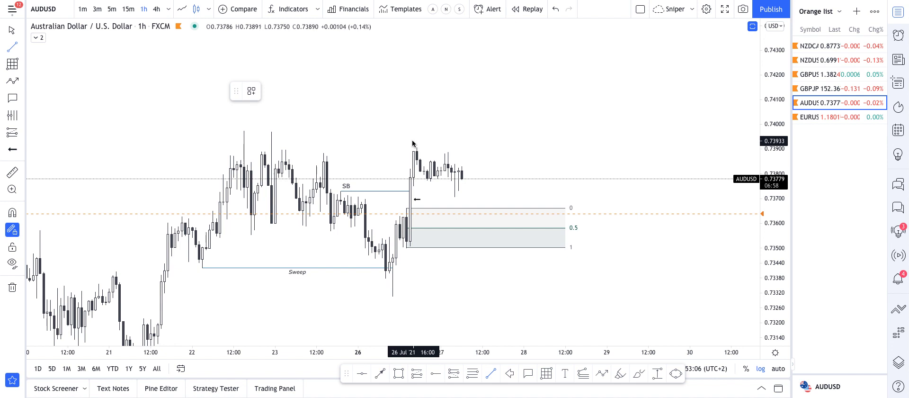
pyautogui.click(469, 154)
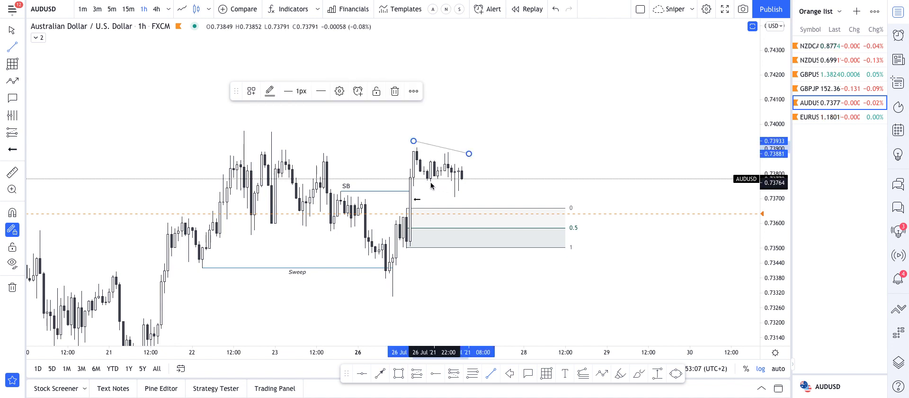
# Mark the 27 July AUDUSD low at about 0.7370 with a short horizontal trend line
pyautogui.click(451, 198)
pyautogui.click(458, 198)
pyautogui.click(489, 188)
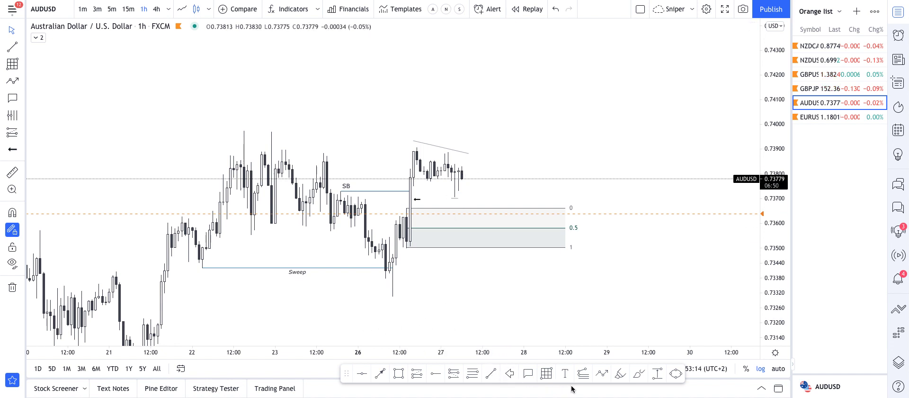
# Draw a projected path on AUDUSD from the current price down to the demand zone's 0.5 level near 0.7359 and up to about 0.7420
pyautogui.click(602, 374)
pyautogui.click(462, 182)
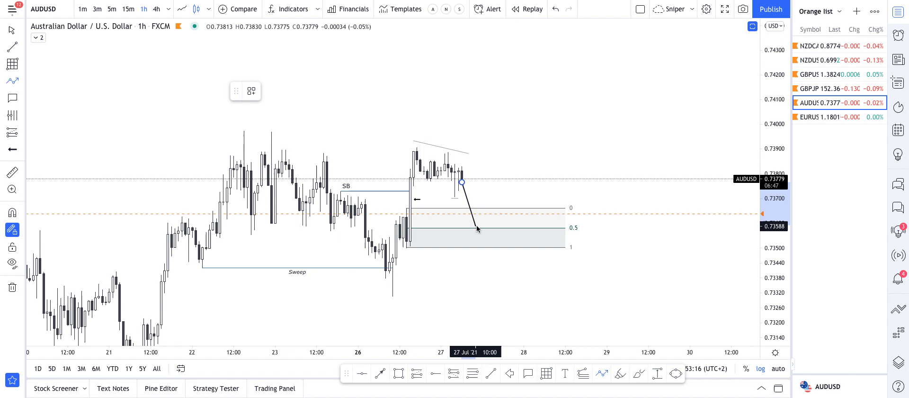
pyautogui.click(475, 226)
pyautogui.doubleClick(534, 73)
pyautogui.click(581, 95)
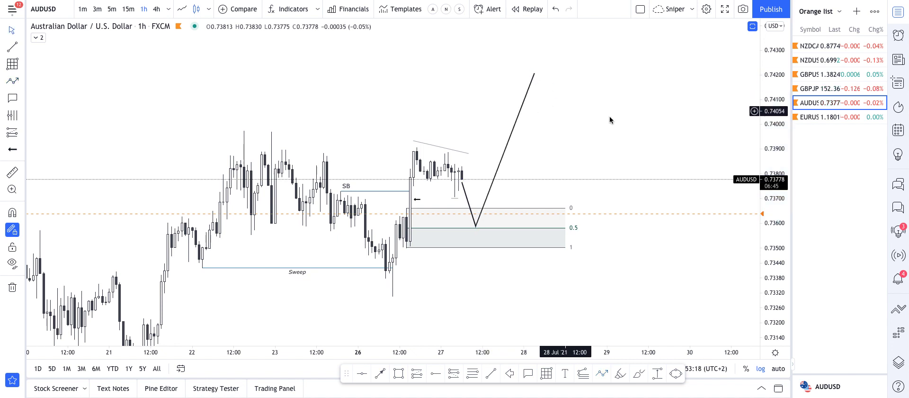
pyautogui.moveTo(587, 121); pyautogui.dragTo(543, 127)
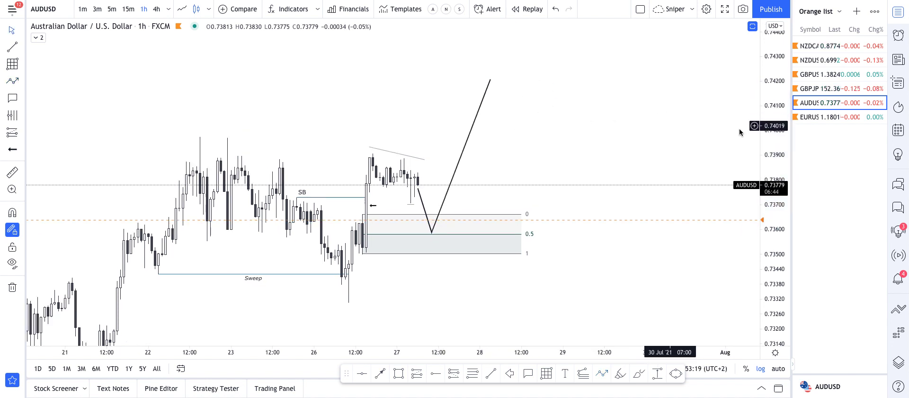
# Open the GBPUSD chart and delete the projected path running from the current price through the demand zone to above the previous day's high
pyautogui.click(810, 74)
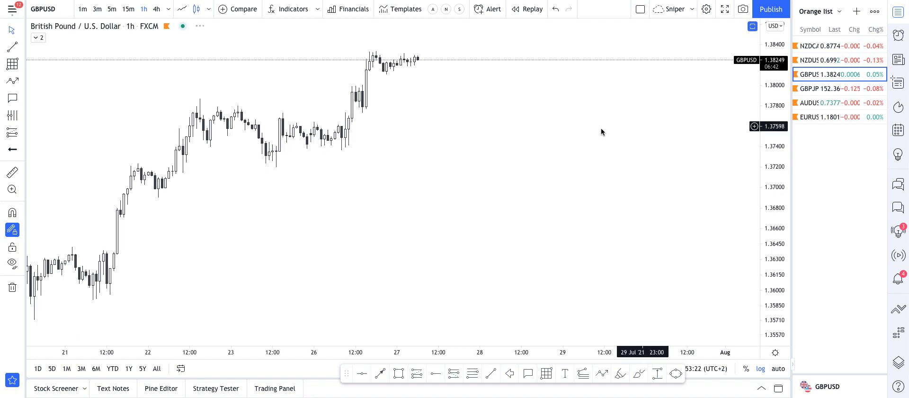
pyautogui.moveTo(576, 94); pyautogui.dragTo(588, 147)
pyautogui.moveTo(782, 217); pyautogui.dragTo(782, 66)
pyautogui.moveTo(565, 131); pyautogui.dragTo(622, 226)
pyautogui.scroll(4, 589, 207)
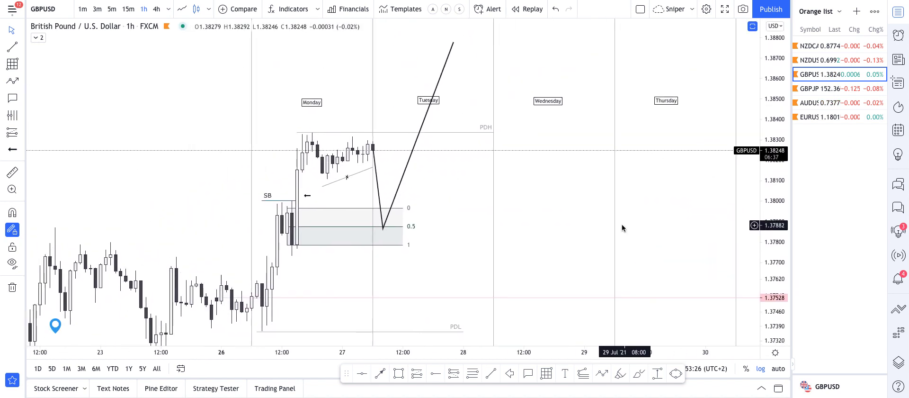
pyautogui.click(407, 168)
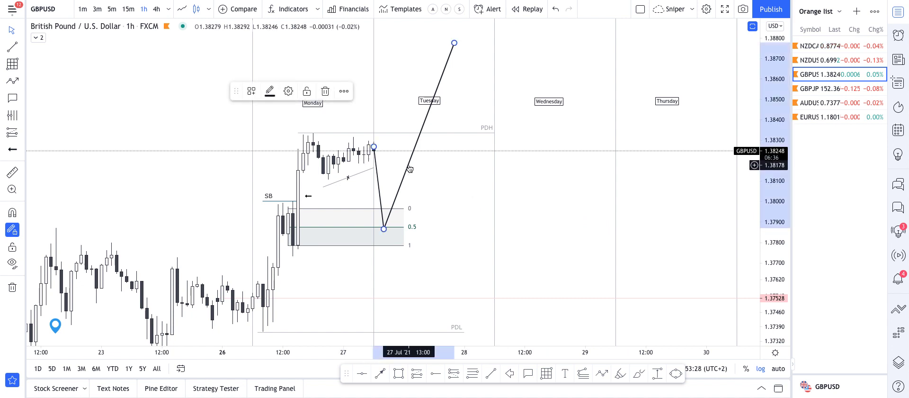
pyautogui.press('Delete')
pyautogui.moveTo(428, 173); pyautogui.dragTo(453, 178)
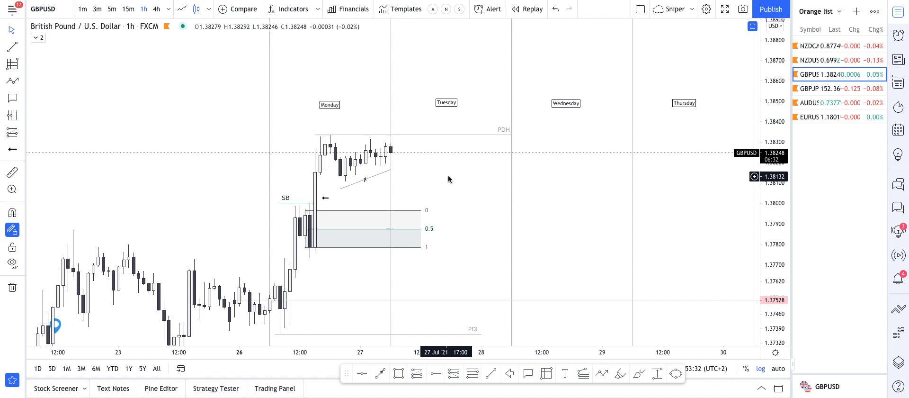
# Open the EURUSD chart and examine the whole projected path from the demand zone up to the horizontal line above price
pyautogui.click(803, 117)
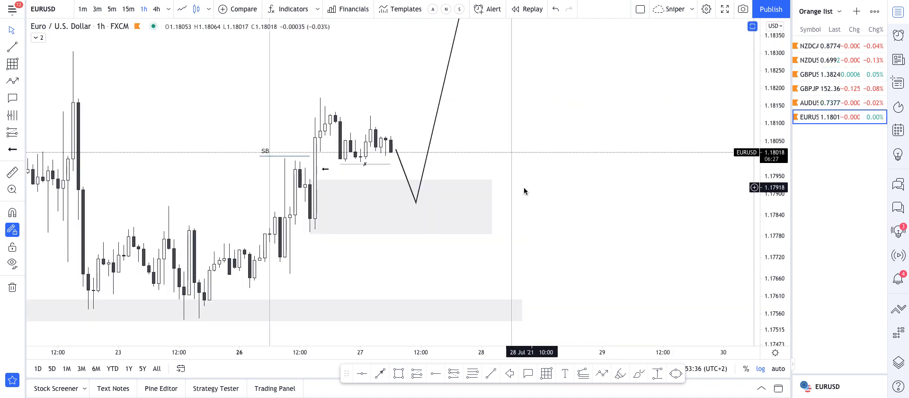
pyautogui.moveTo(539, 174); pyautogui.dragTo(653, 199)
pyautogui.moveTo(771, 106); pyautogui.dragTo(692, 226)
pyautogui.scroll(-5, 692, 225)
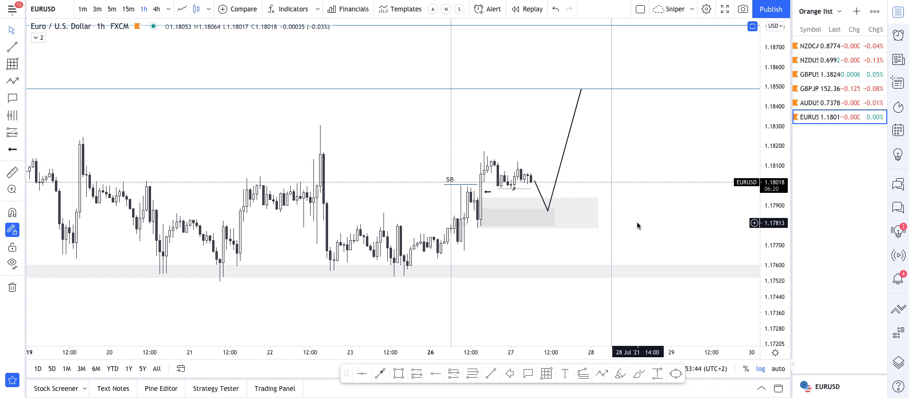
# Review the structure breaks and demand zones on the NZDUSD, GBPJPY and AUDUSD charts in turn
pyautogui.press('Up')
pyautogui.press('Up')
pyautogui.press('Up')
pyautogui.press('Up')
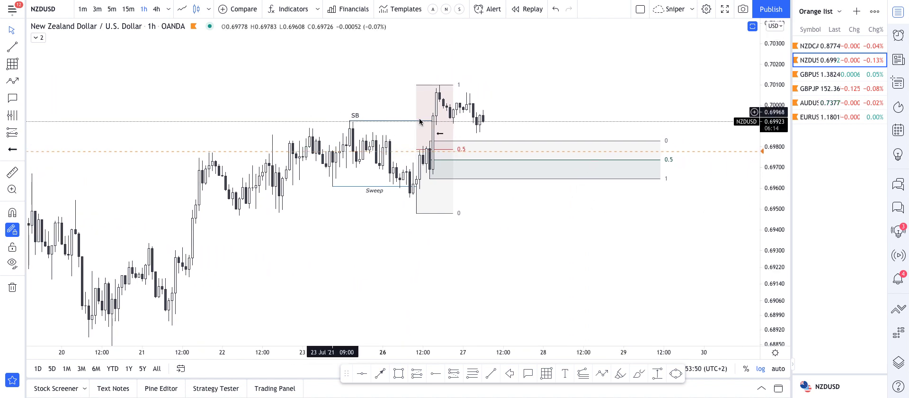
pyautogui.click(815, 88)
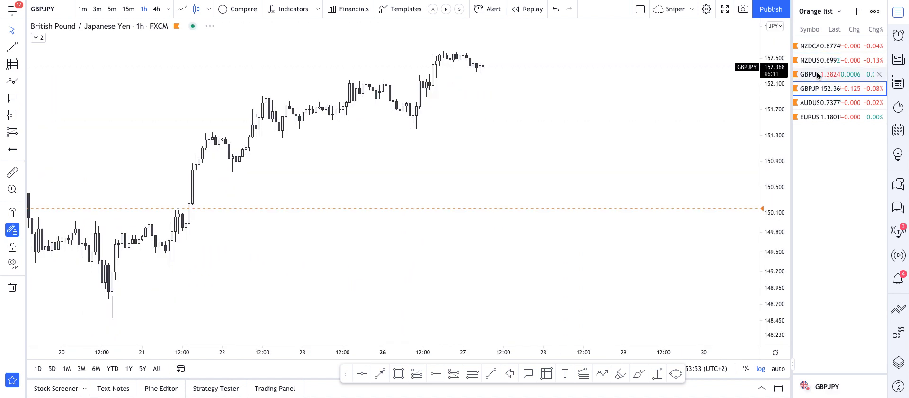
pyautogui.moveTo(783, 173); pyautogui.dragTo(781, 115)
pyautogui.moveTo(657, 144); pyautogui.dragTo(647, 208)
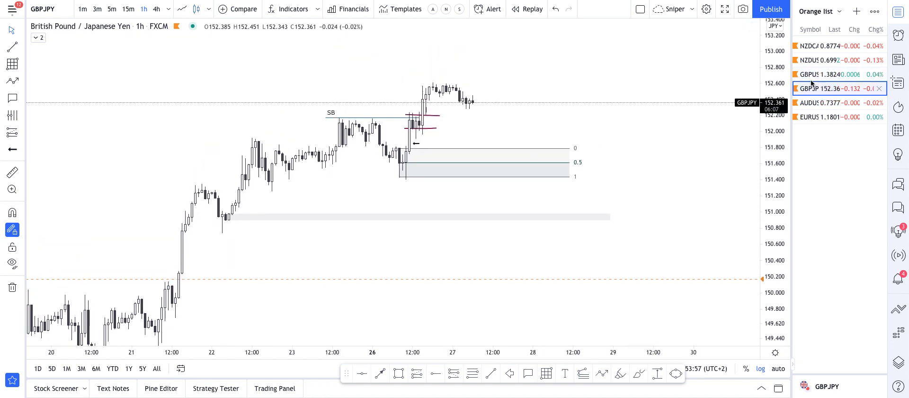
pyautogui.click(812, 103)
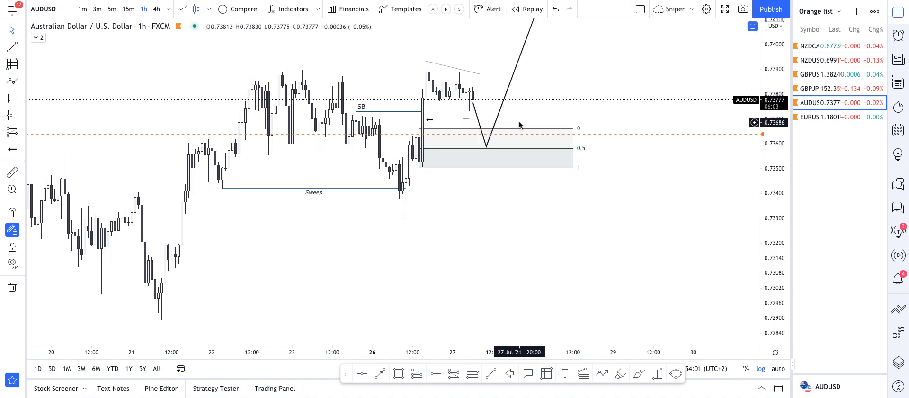
# Return to the EURUSD chart and examine its structure break, demand zones and projected pullback against the recent price action
pyautogui.click(821, 118)
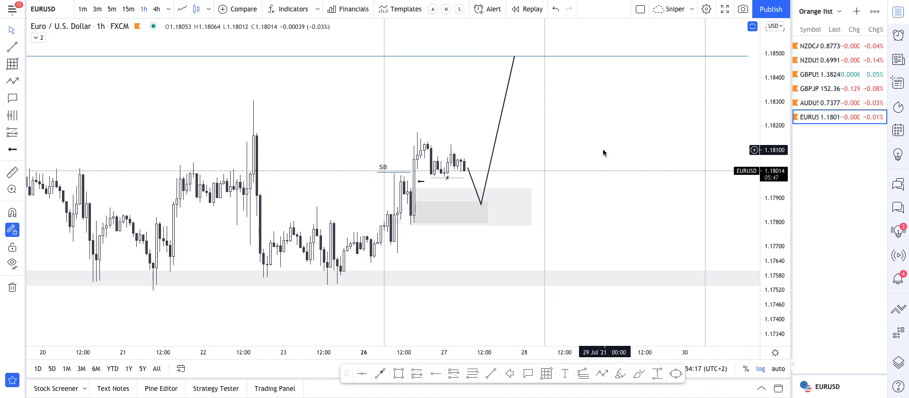
pyautogui.moveTo(595, 144); pyautogui.dragTo(618, 165)
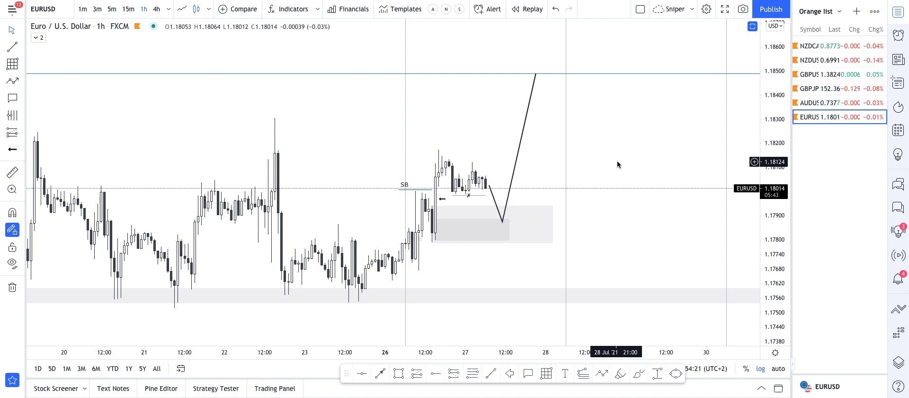
pyautogui.moveTo(455, 122); pyautogui.dragTo(495, 126)
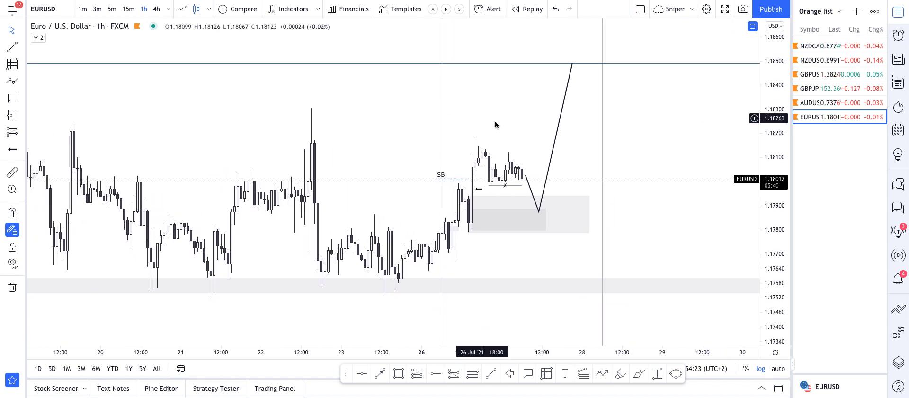
pyautogui.moveTo(645, 140); pyautogui.dragTo(609, 144)
pyautogui.moveTo(782, 212); pyautogui.dragTo(783, 177)
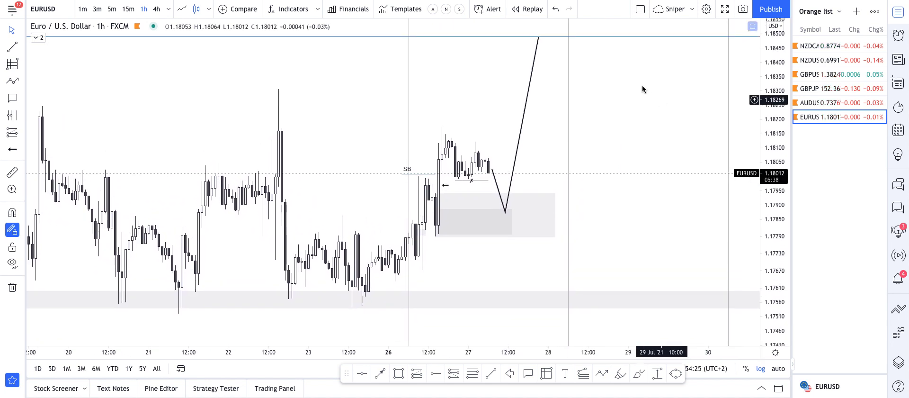
pyautogui.moveTo(636, 88); pyautogui.dragTo(634, 131)
pyautogui.scroll(2, 609, 103)
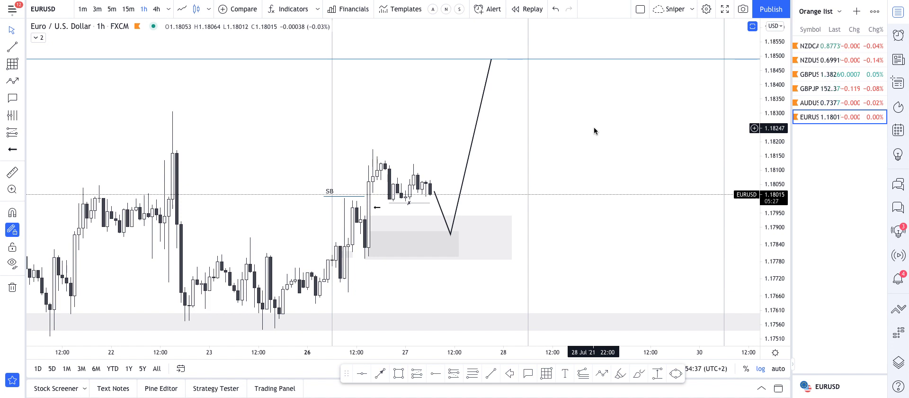
pyautogui.moveTo(595, 131)
pyautogui.mouseDown()
pyautogui.moveTo(614, 138)
pyautogui.moveTo(597, 139)
pyautogui.mouseUp()
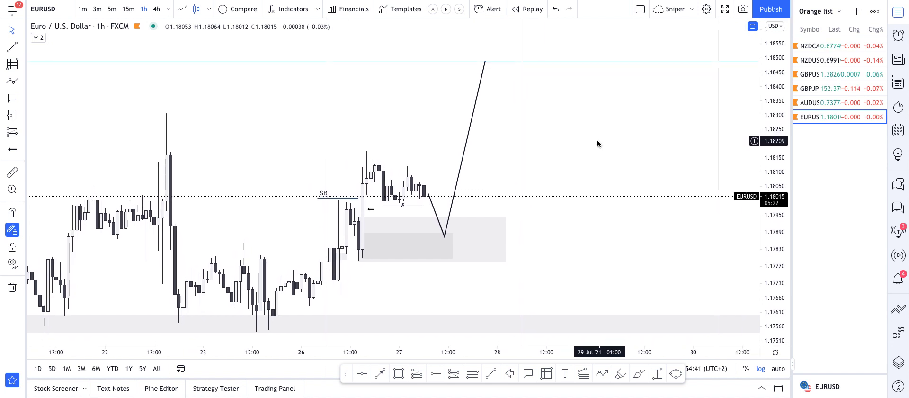